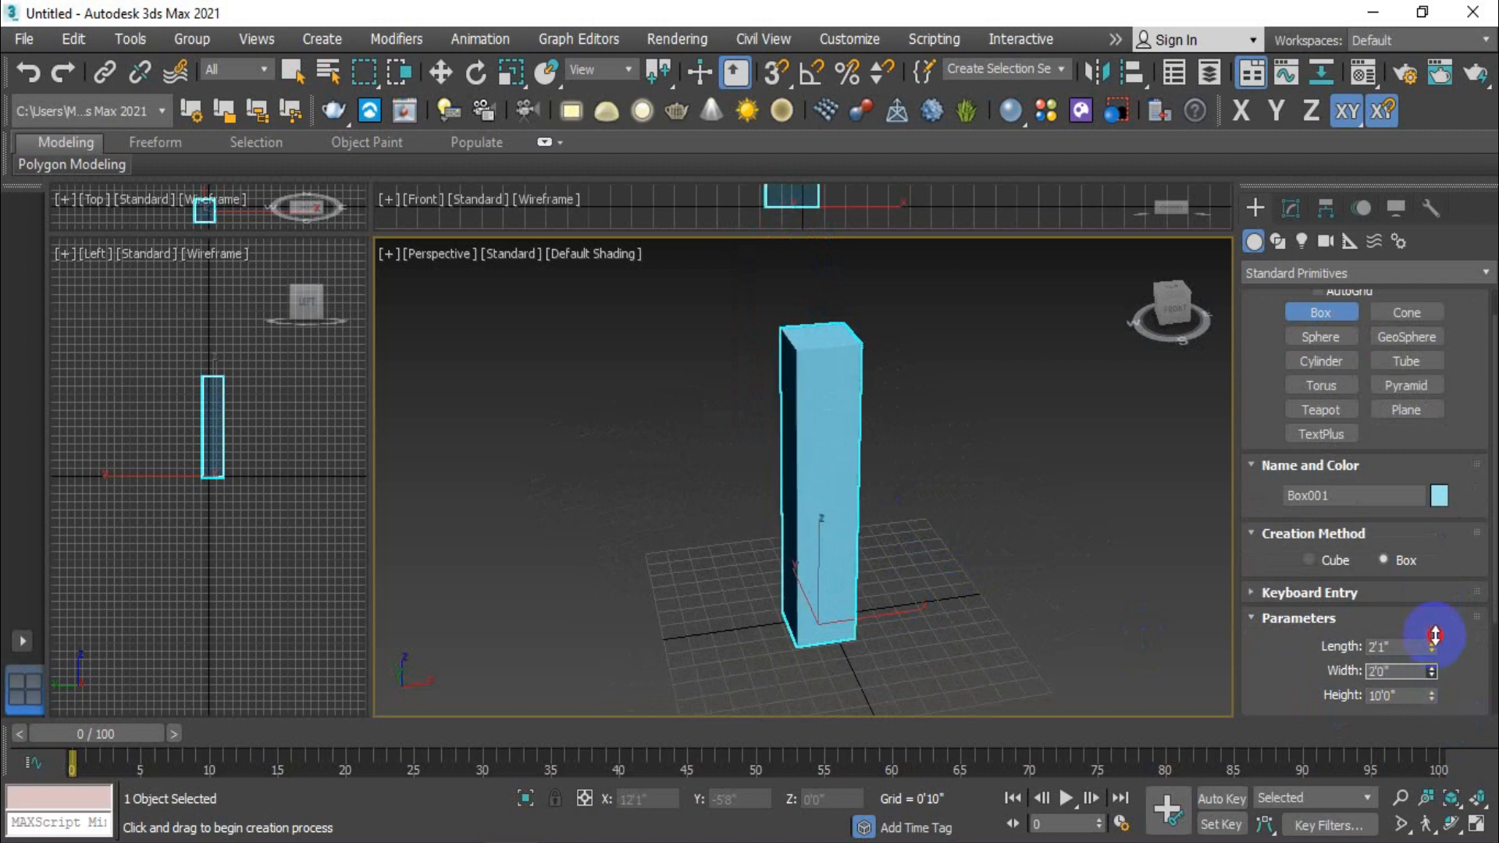
- Set the box's segments to 5 along the length, 5 along the width and 10 along the height
{"action": "middle_click_drag", "start_coordinate": [953, 649], "coordinate": [944, 609], "text": "alt"}
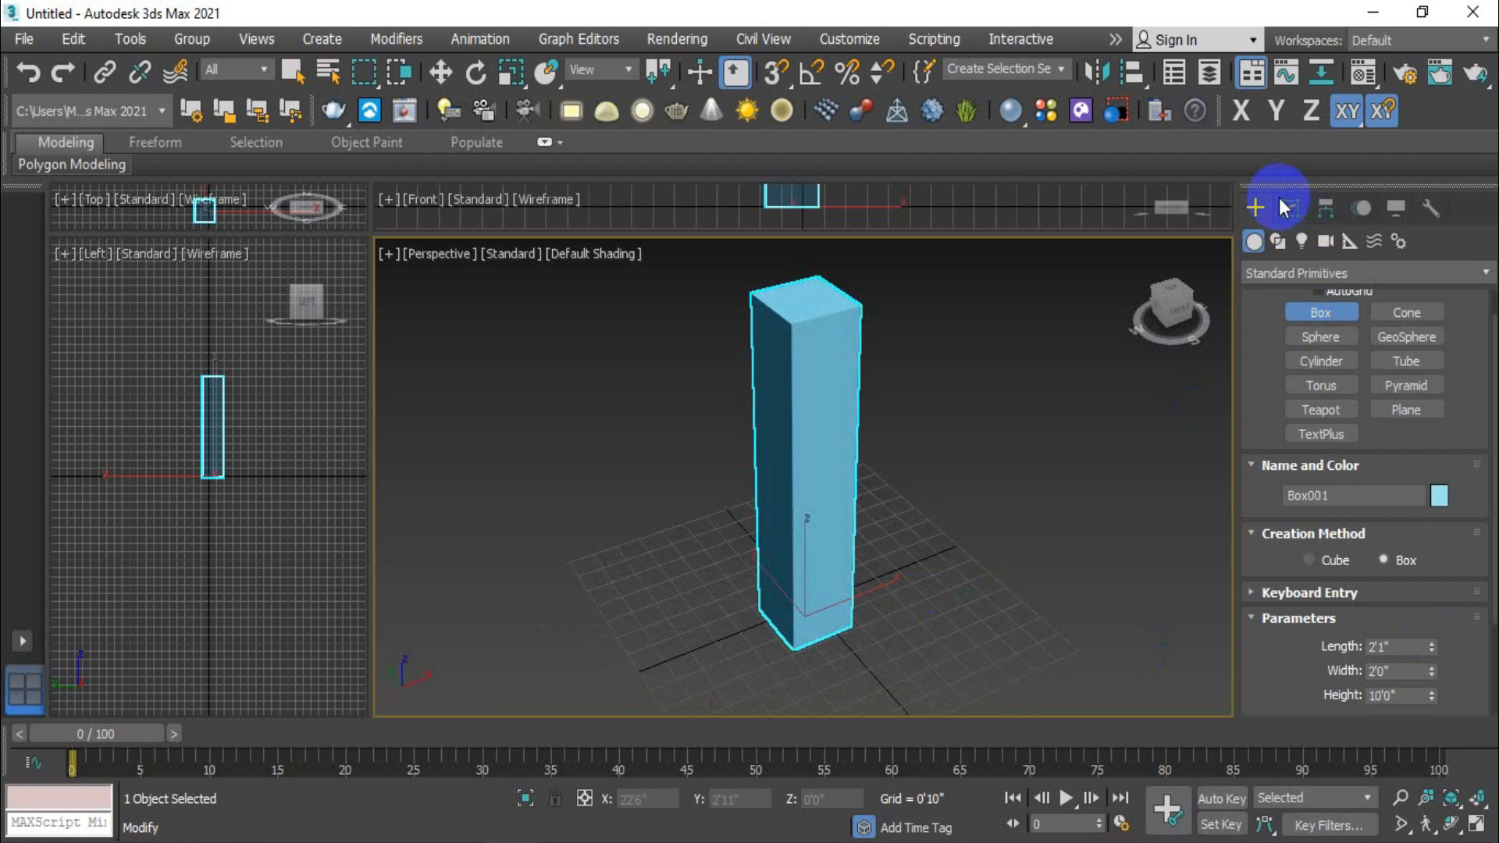
{"action": "scroll", "coordinate": [1287, 654], "scroll_direction": "down", "scroll_amount": 3}
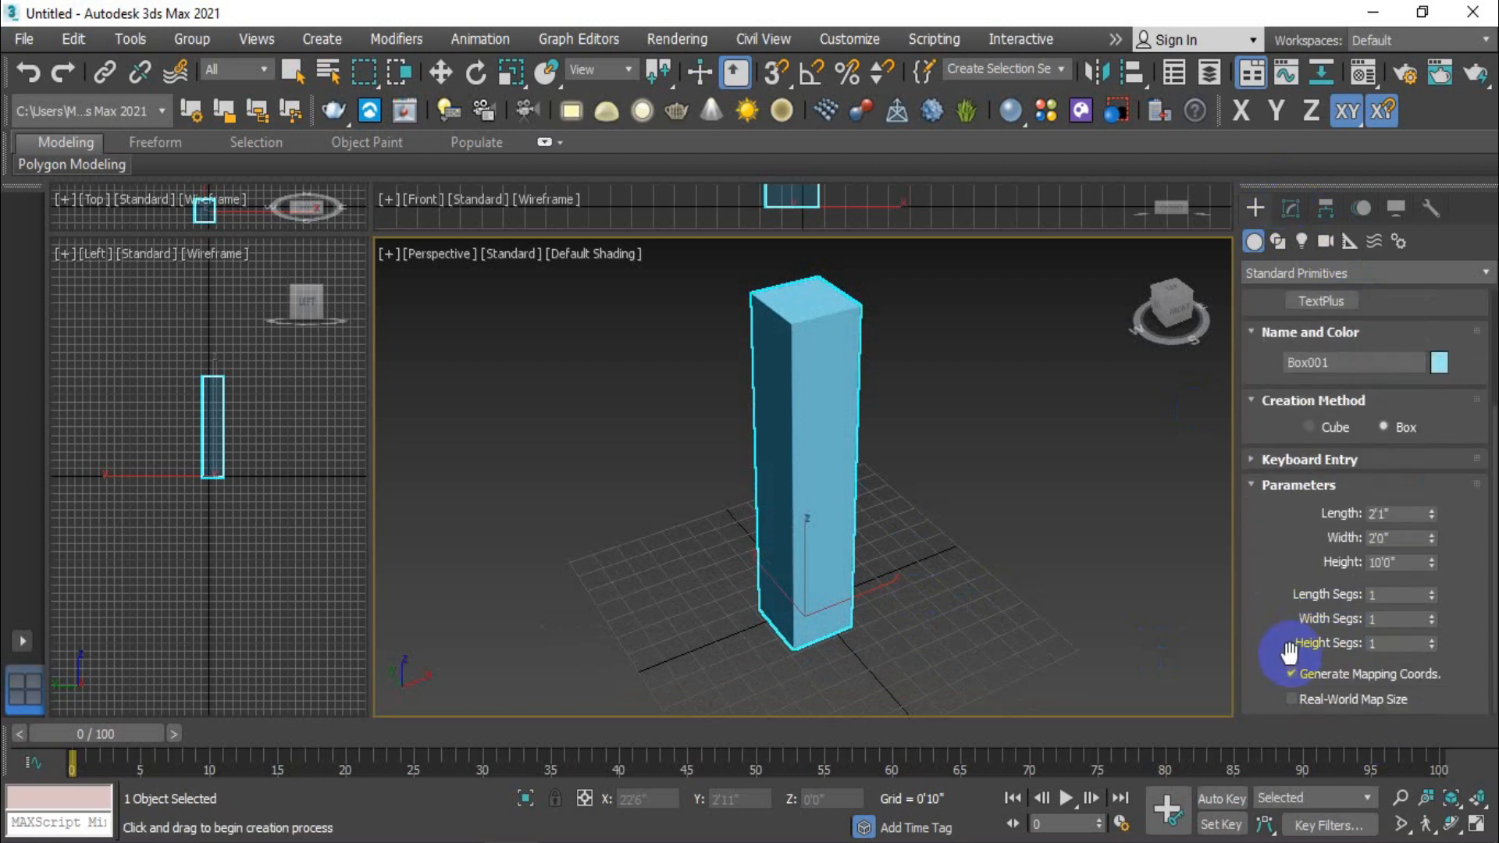
{"action": "left_click", "coordinate": [1431, 591]}
{"action": "left_click", "coordinate": [1431, 591]}
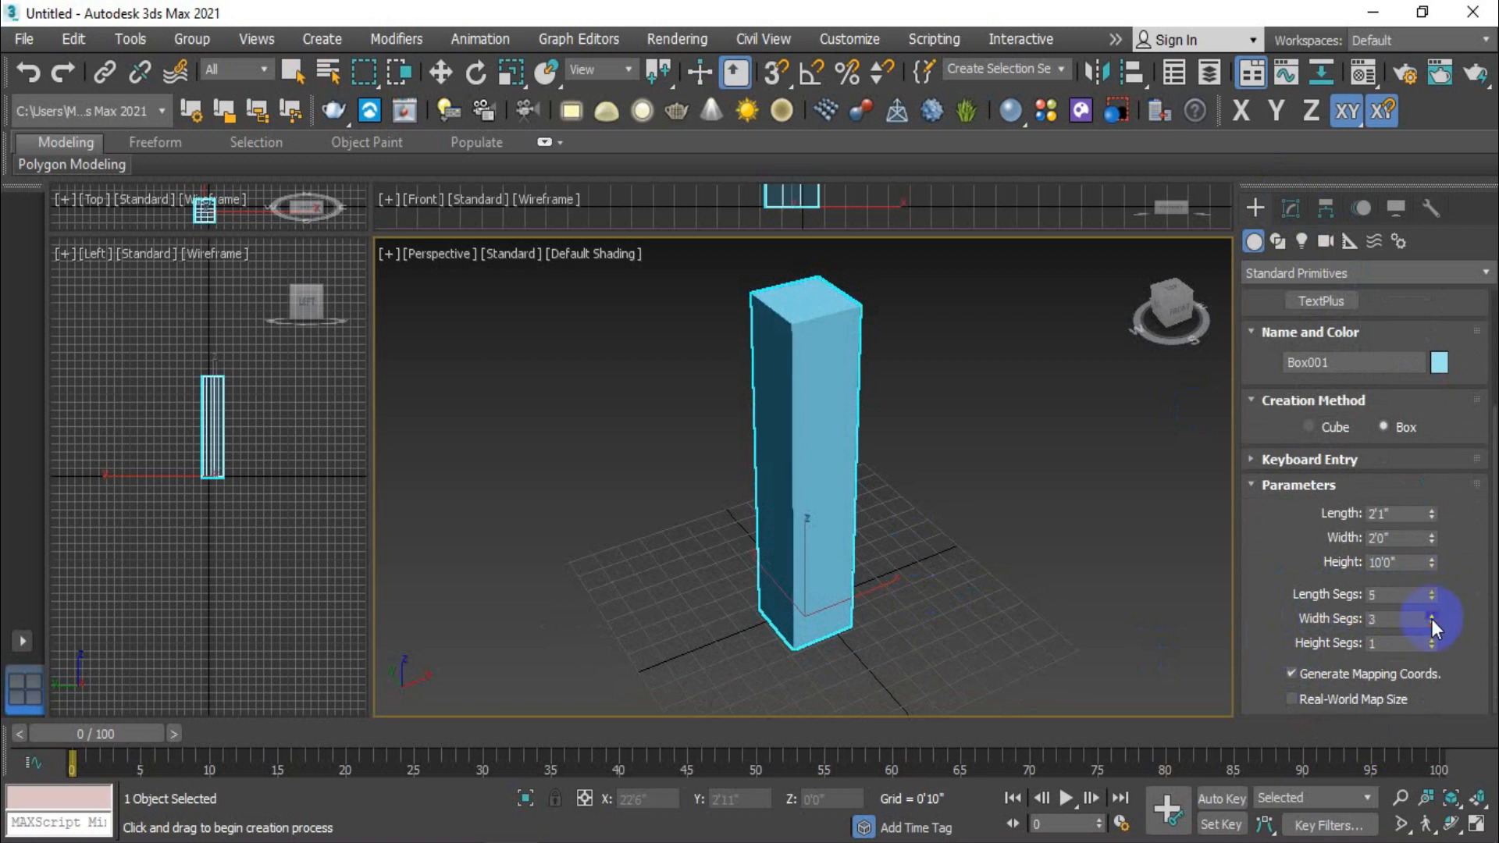
{"action": "left_click", "coordinate": [1432, 616]}
{"action": "left_click", "coordinate": [1431, 639]}
{"action": "left_click", "coordinate": [1431, 639]}
{"action": "left_click", "coordinate": [1431, 639]}
{"action": "left_click", "coordinate": [1431, 639]}
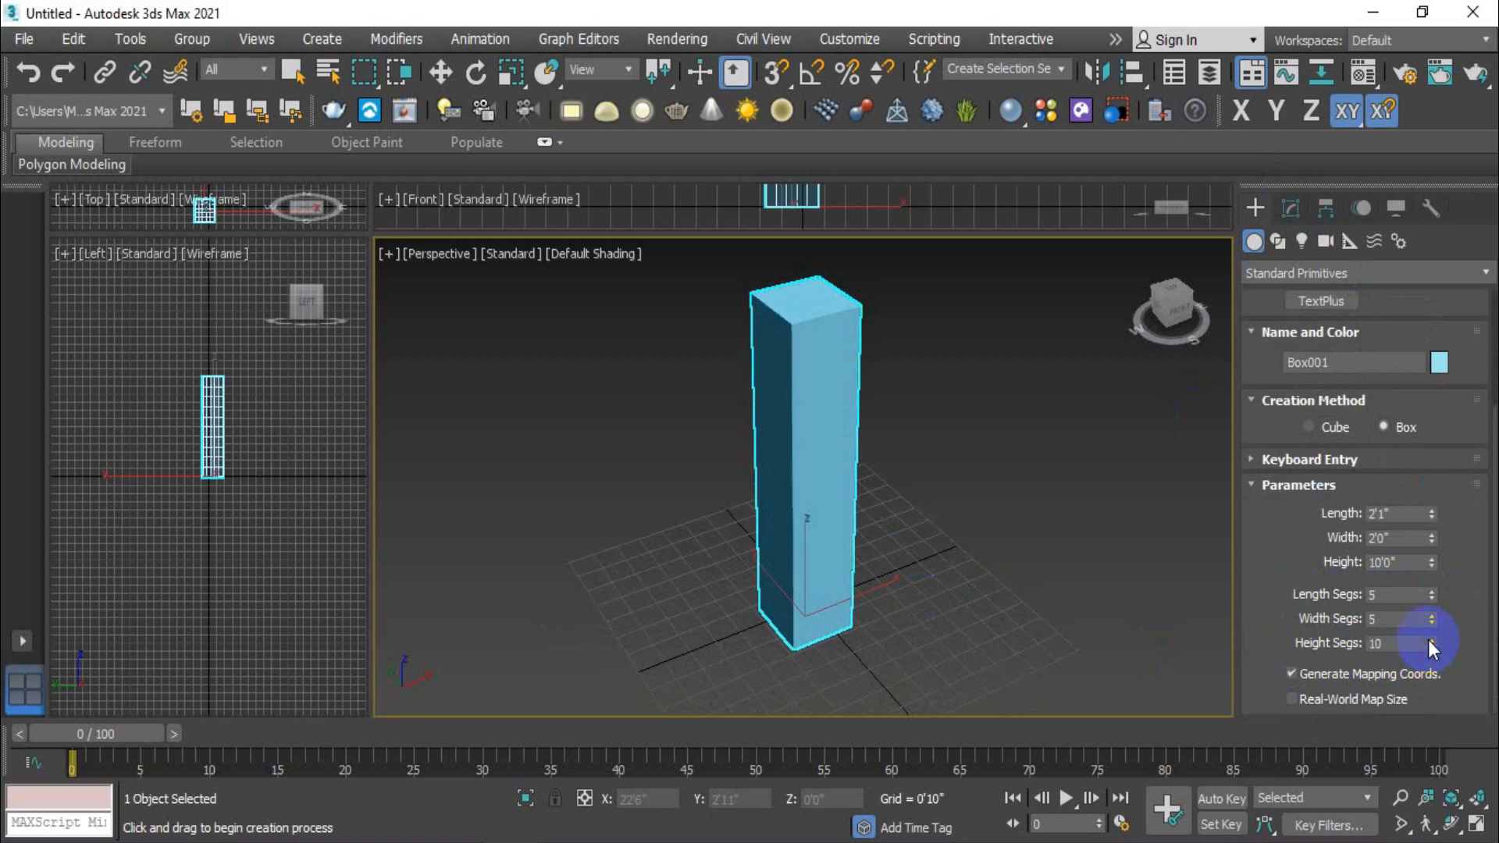
- Apply a Twist modifier to the box
{"action": "left_click", "coordinate": [1287, 207]}
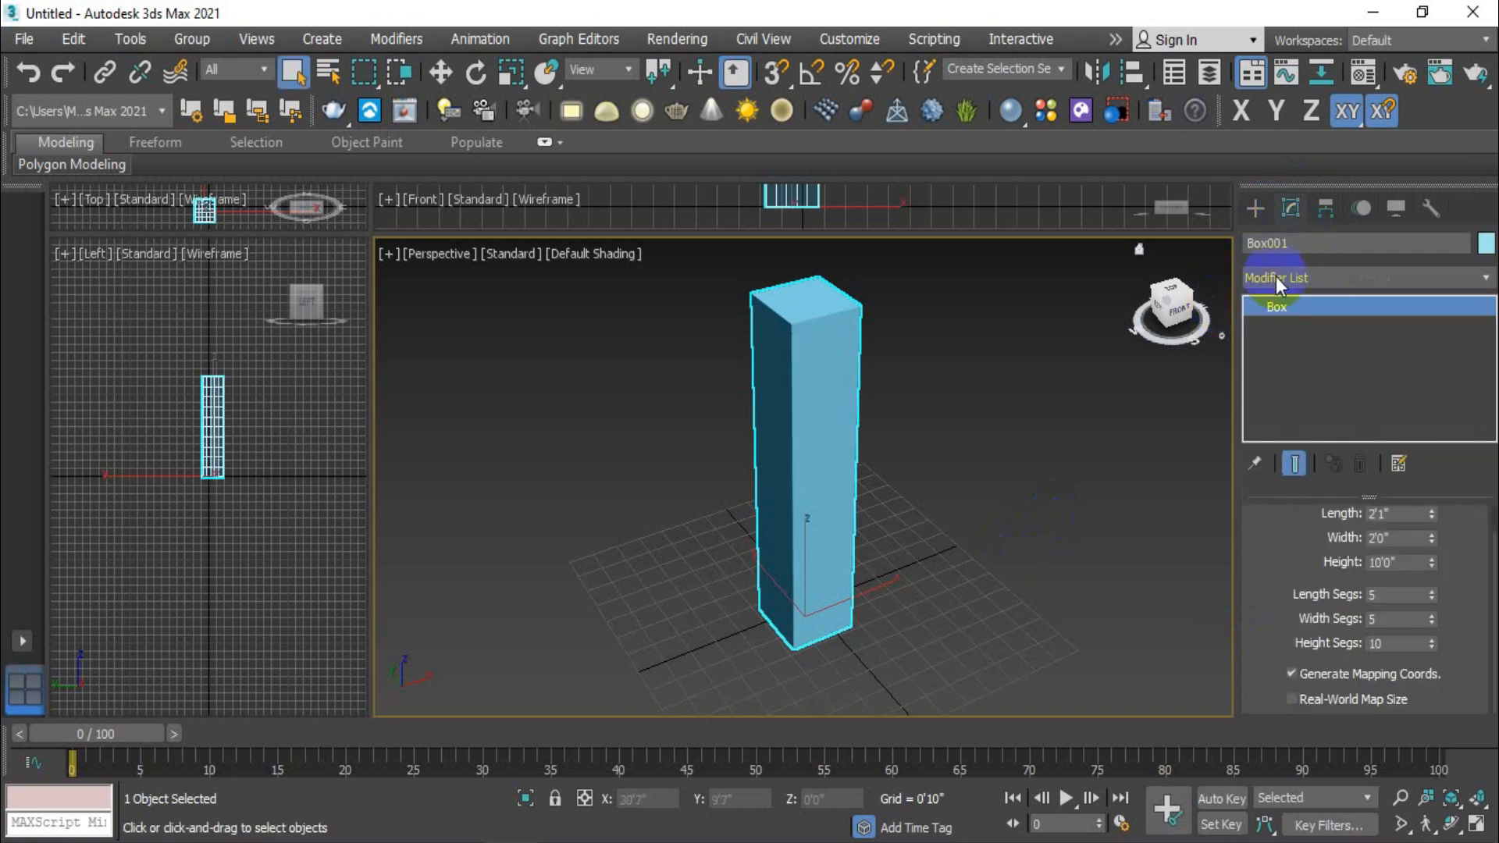
{"action": "left_click", "coordinate": [1329, 275]}
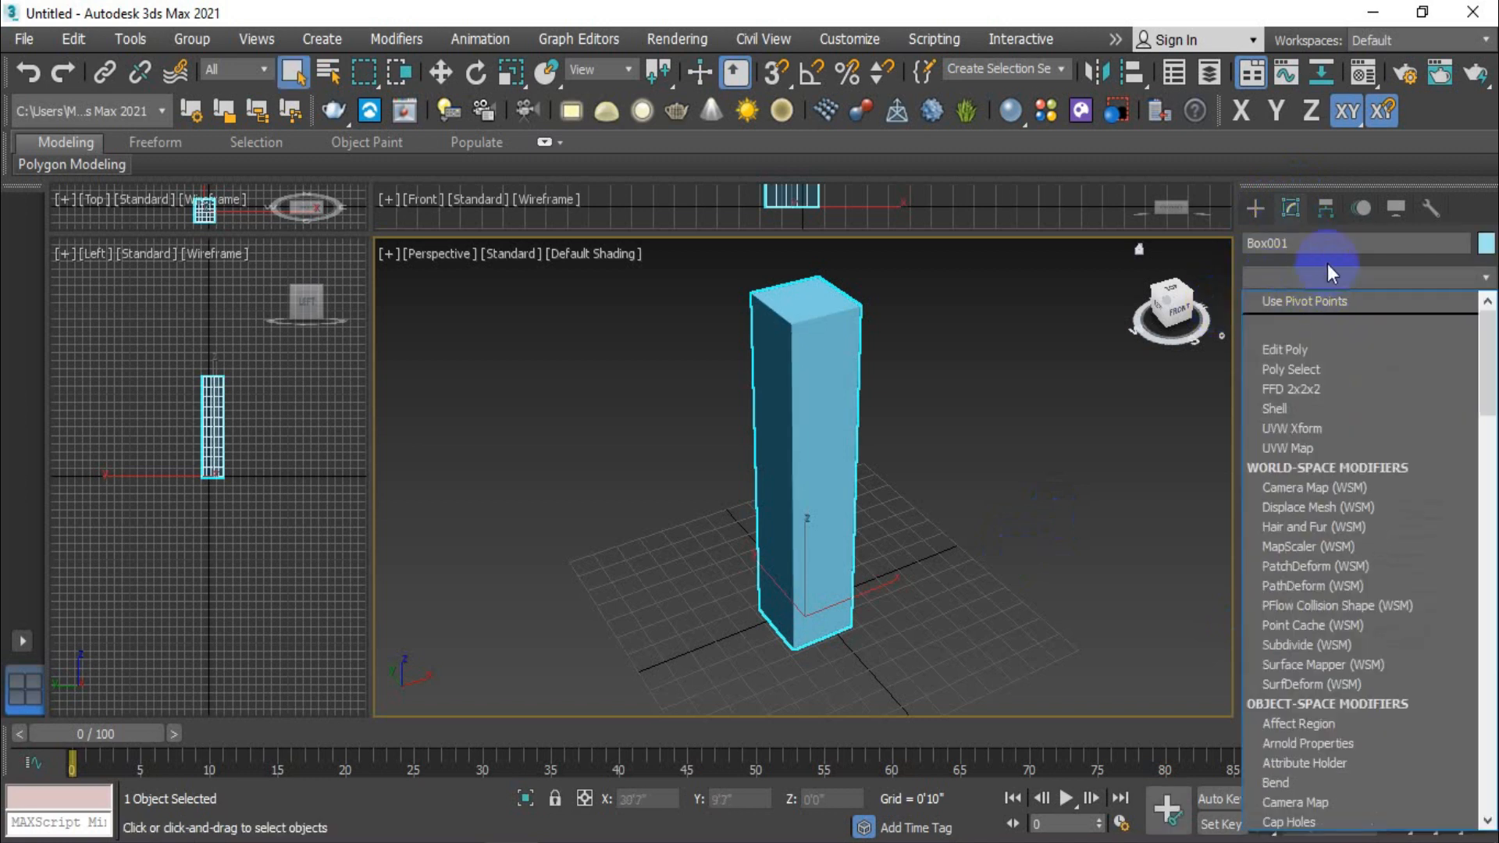
{"action": "key", "text": "t"}
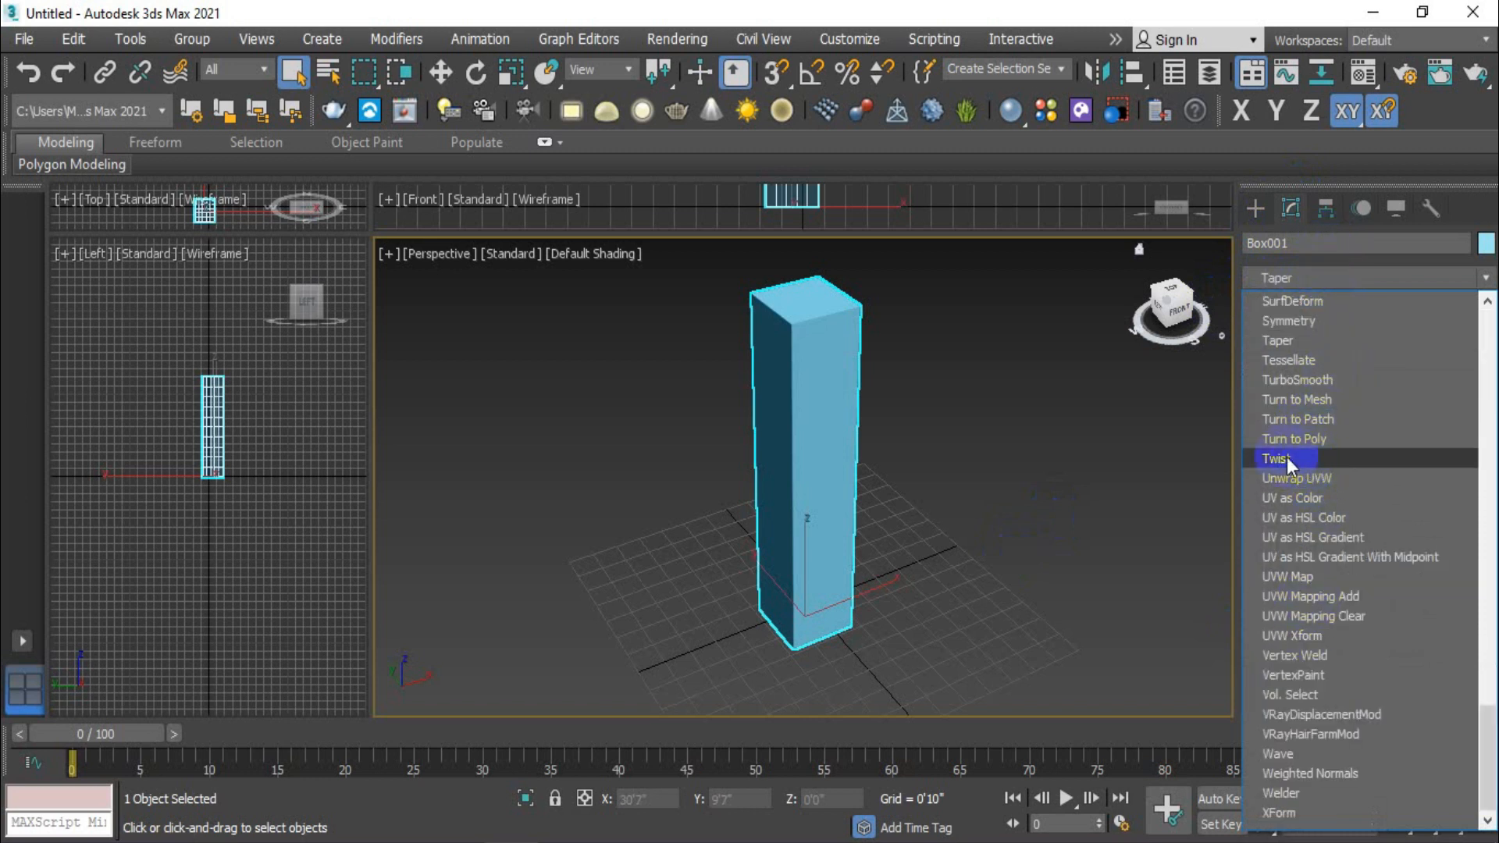
{"action": "left_click", "coordinate": [1338, 250]}
{"action": "left_click", "coordinate": [1338, 279]}
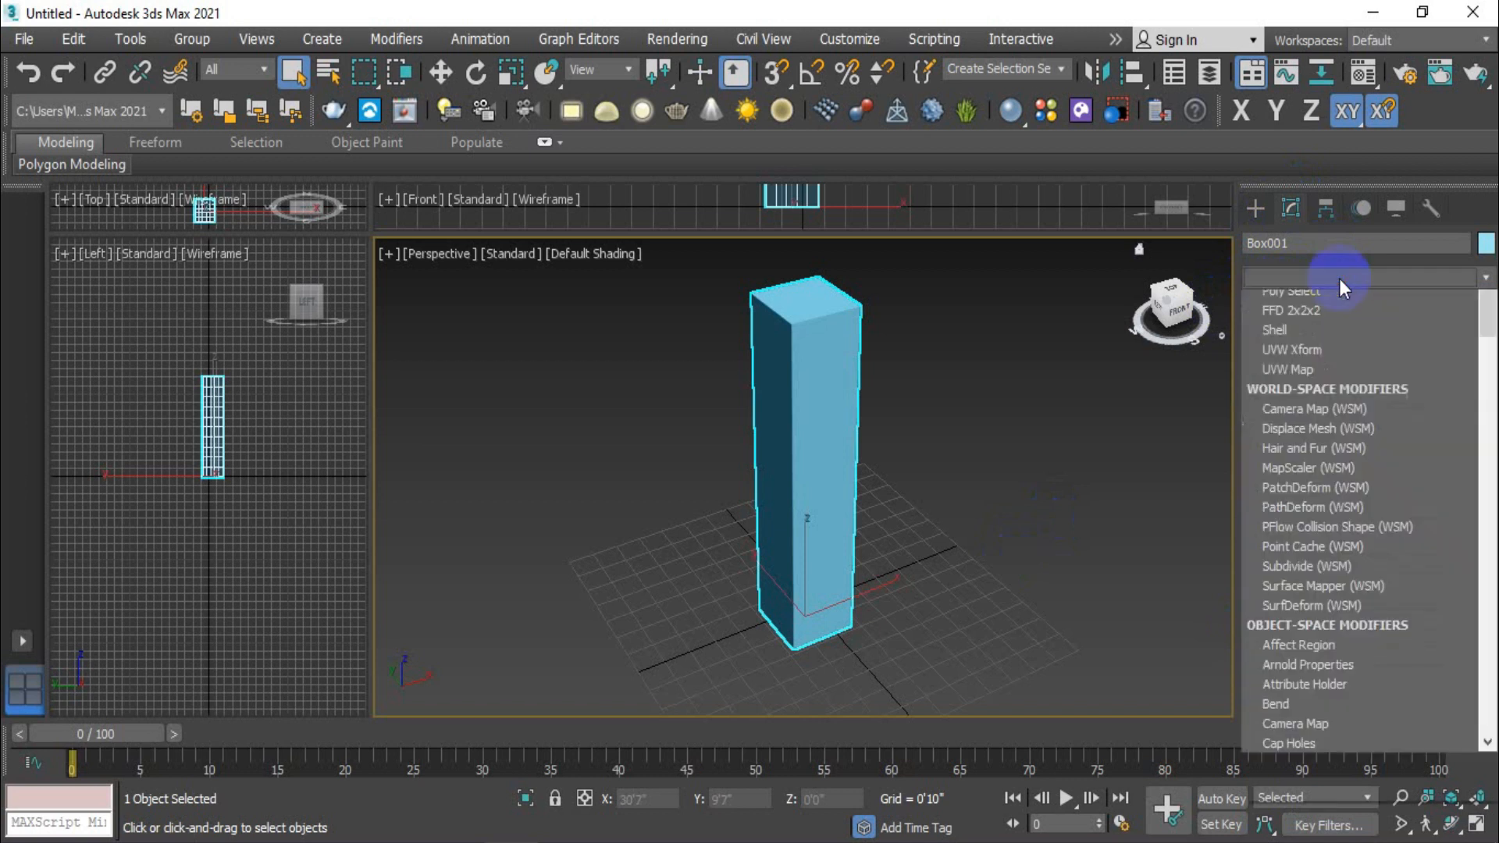
{"action": "scroll", "coordinate": [1271, 611], "scroll_direction": "down", "scroll_amount": 12}
{"action": "left_click_drag", "start_coordinate": [1487, 509], "coordinate": [1481, 678]}
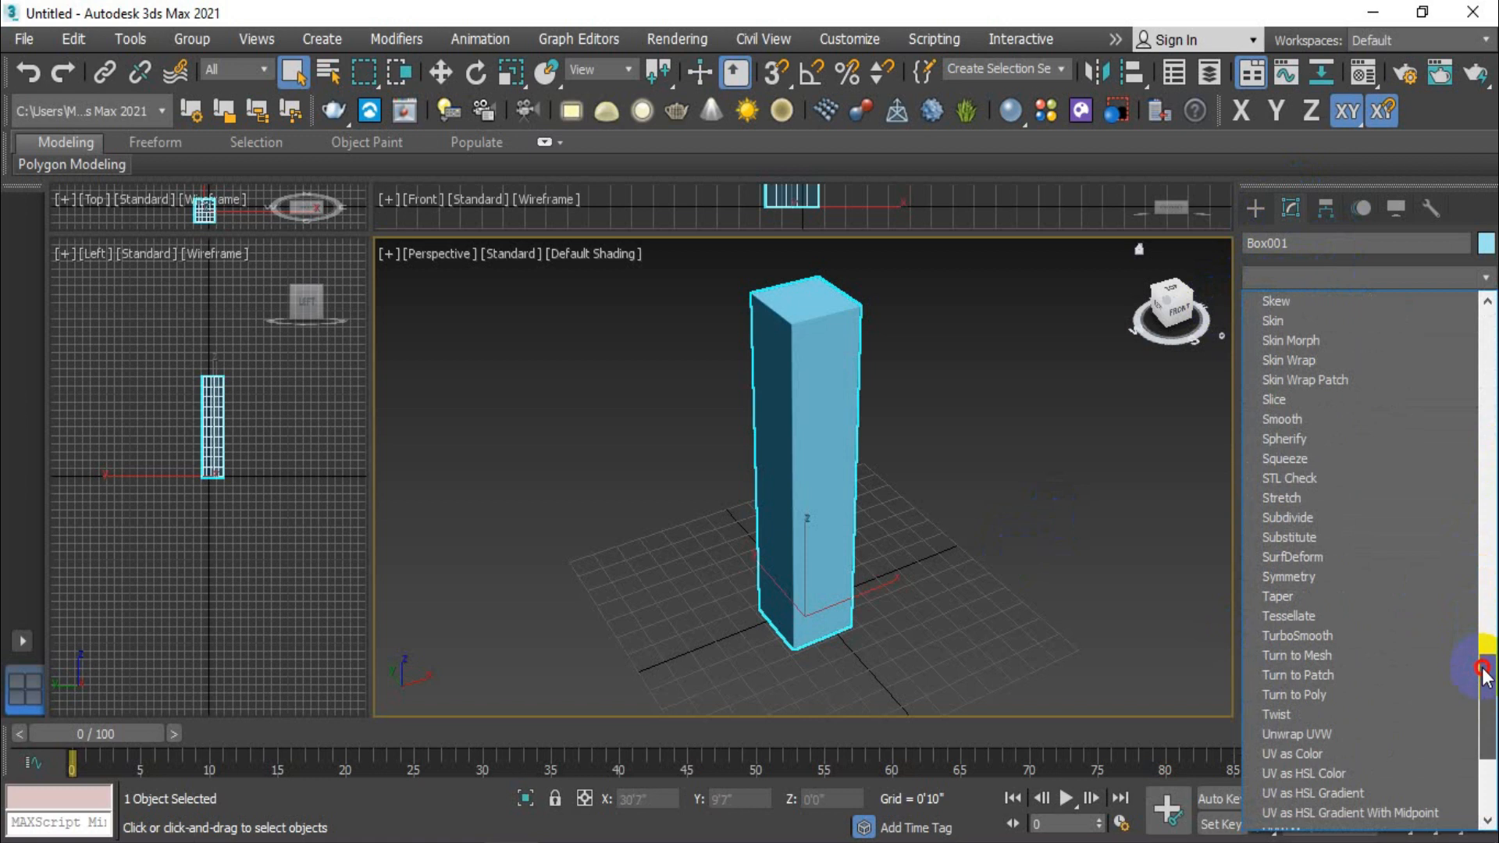
{"action": "left_click", "coordinate": [1304, 713]}
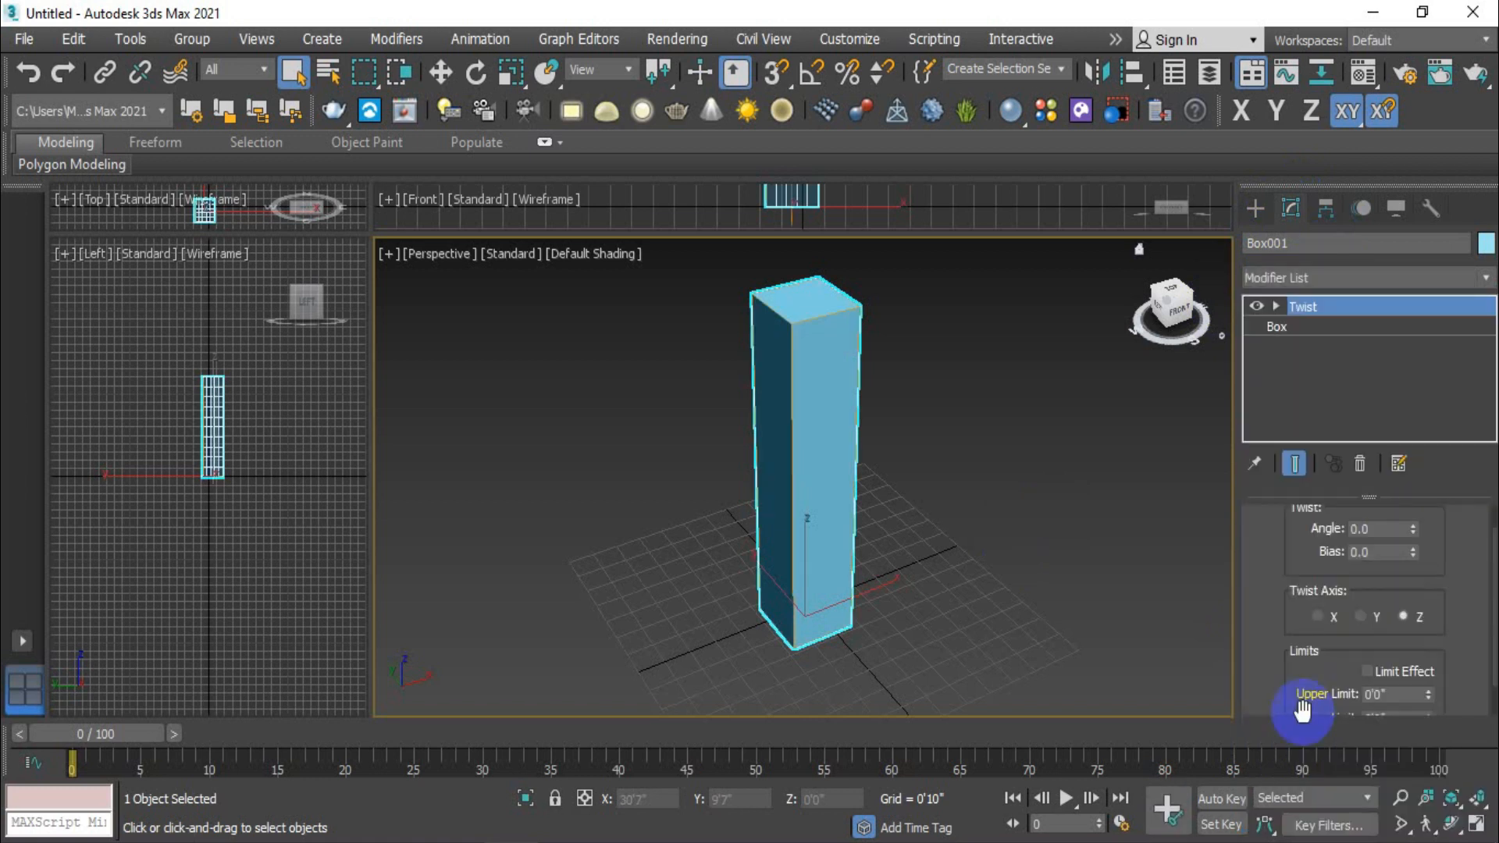
- Twist the box around the Z axis with an angle of 430
{"action": "scroll", "coordinate": [1281, 558], "scroll_direction": "up", "scroll_amount": 1}
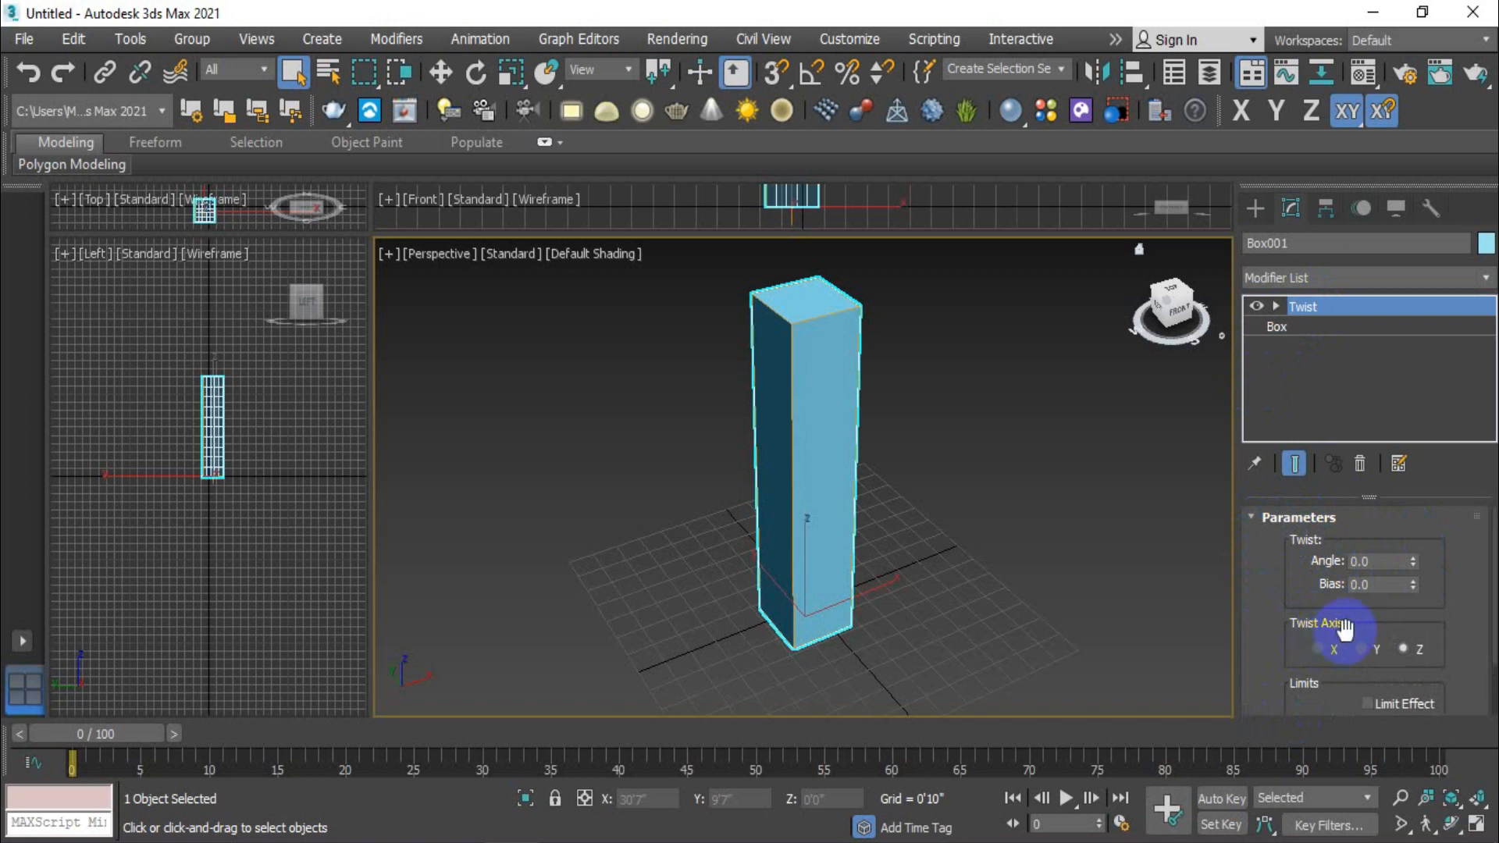
{"action": "left_click", "coordinate": [1403, 650]}
{"action": "left_click_drag", "start_coordinate": [1413, 559], "coordinate": [1302, 69]}
{"action": "middle_click_drag", "start_coordinate": [911, 550], "coordinate": [843, 562], "text": "alt"}
{"action": "left_click_drag", "start_coordinate": [1411, 561], "coordinate": [1366, 282]}
{"action": "middle_click_drag", "start_coordinate": [920, 556], "coordinate": [860, 536], "text": "alt"}
{"action": "left_click_drag", "start_coordinate": [1413, 559], "coordinate": [1374, 343]}
{"action": "mouse_move", "coordinate": [863, 468]}
{"action": "middle_mouse_down", "text": "alt"}
{"action": "mouse_move", "coordinate": [692, 460]}
{"action": "mouse_move", "coordinate": [866, 488]}
{"action": "middle_mouse_up", "text": "alt"}
{"action": "scroll", "coordinate": [829, 468], "scroll_direction": "up", "scroll_amount": 2}
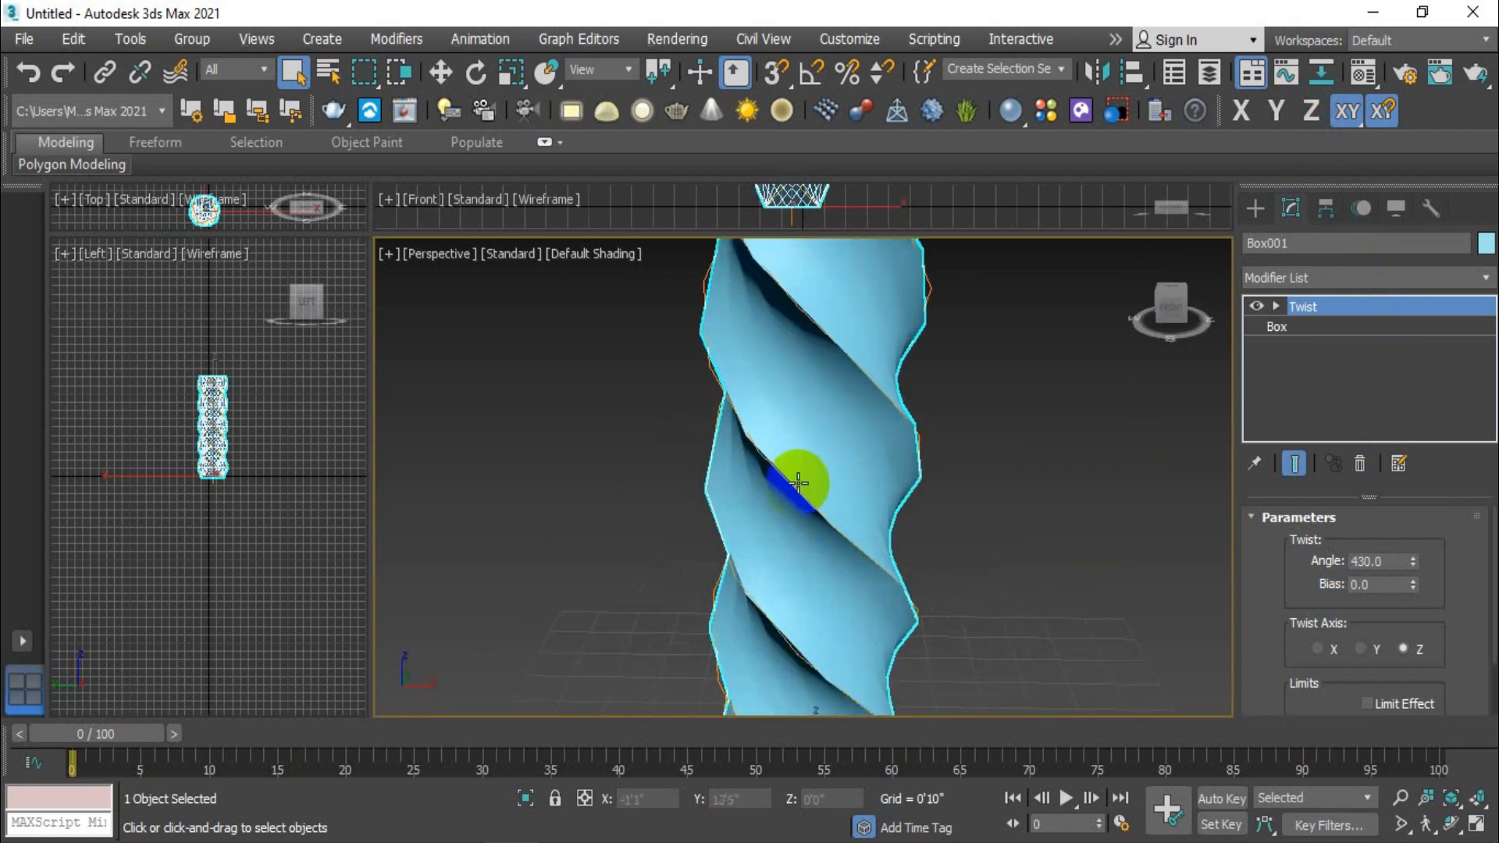
{"action": "scroll", "coordinate": [798, 481], "scroll_direction": "down", "scroll_amount": 1}
{"action": "scroll", "coordinate": [868, 477], "scroll_direction": "down", "scroll_amount": 1}
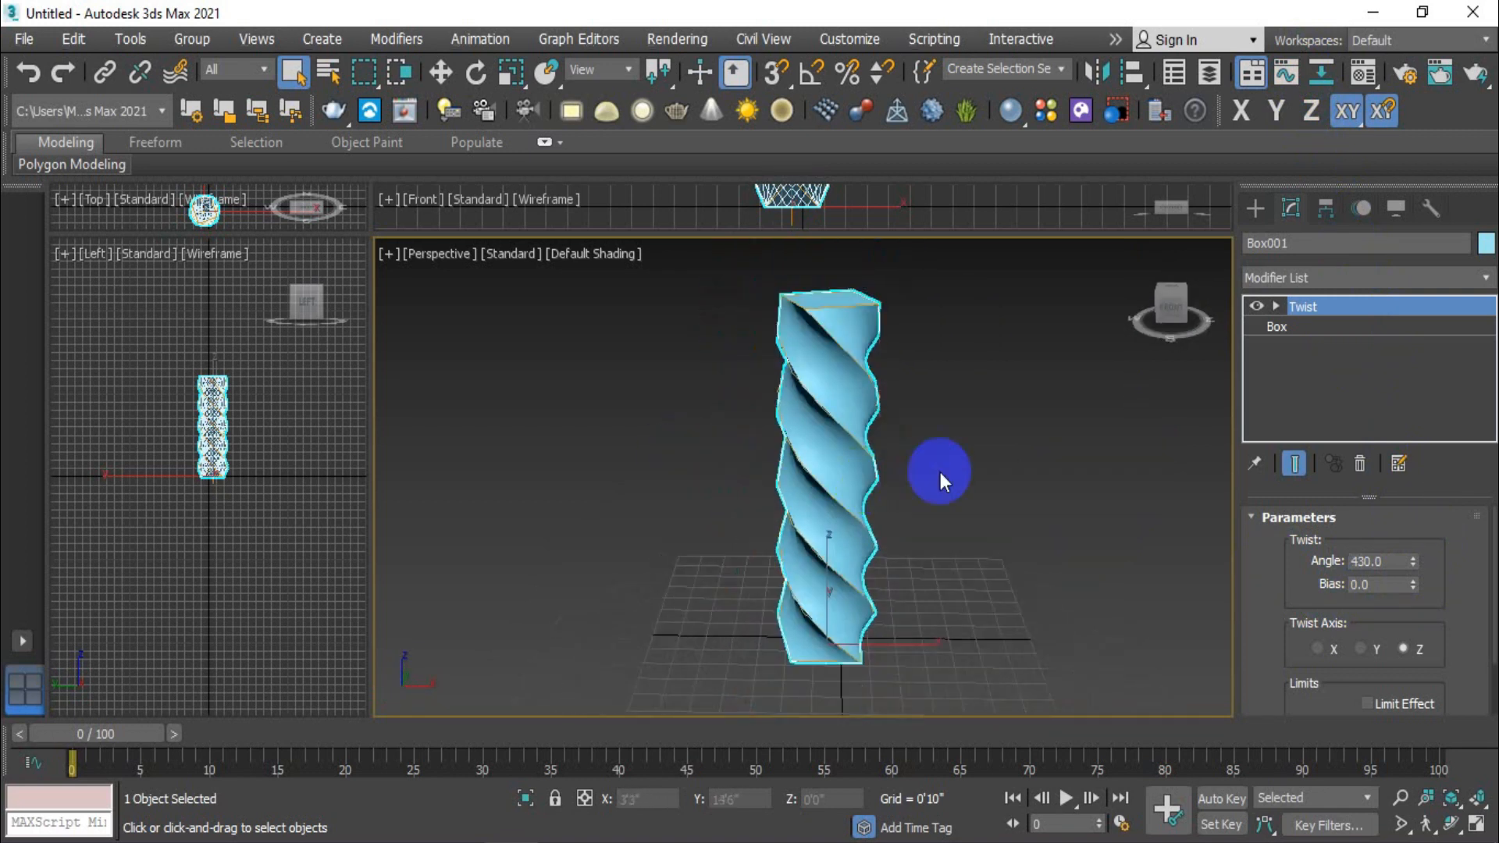
- Return to the base Box level beneath the Twist modifier and set the height segments to 20
{"action": "left_click", "coordinate": [1324, 327]}
{"action": "double_click", "coordinate": [1421, 676]}
{"action": "type", "text": "20"}
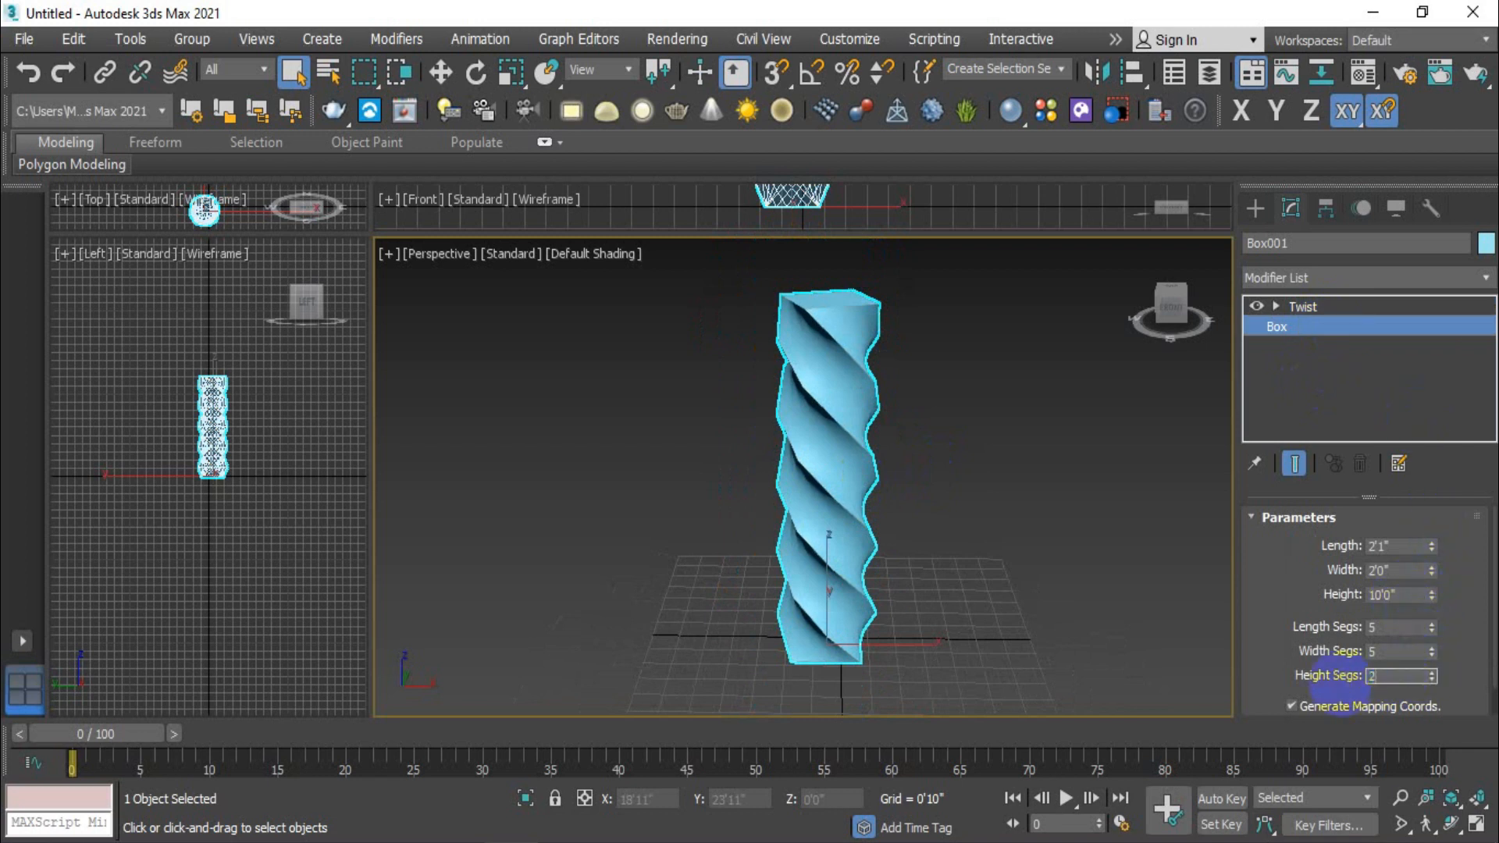
{"action": "key", "text": "Return"}
{"action": "left_click", "coordinate": [862, 462]}
{"action": "scroll", "coordinate": [861, 457], "scroll_direction": "up", "scroll_amount": 2}
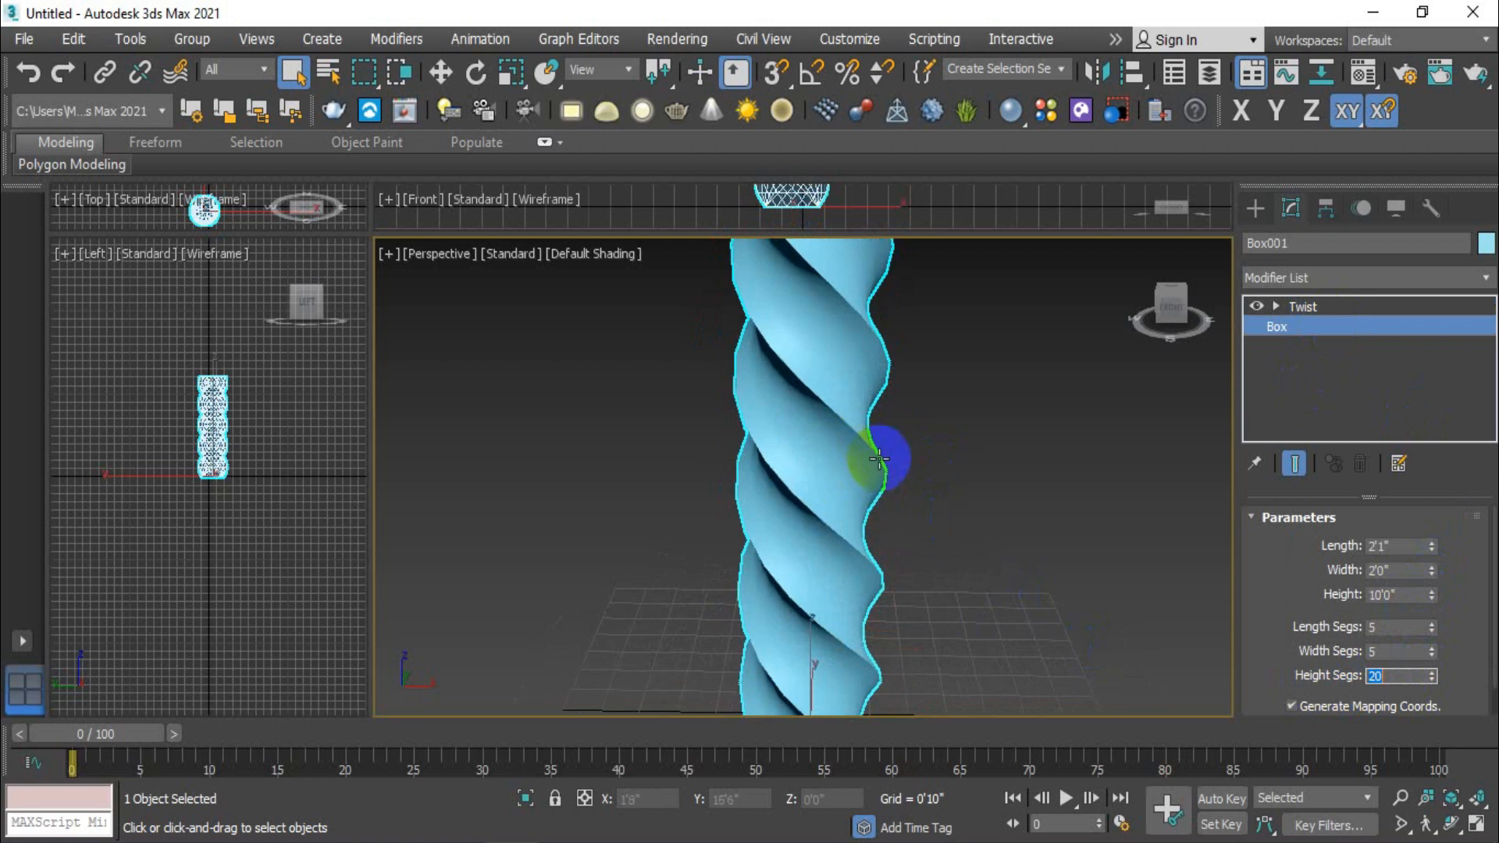
{"action": "scroll", "coordinate": [857, 429], "scroll_direction": "down", "scroll_amount": 2}
- Raise the box's segments to 24 length, 41 width and 50 height, and display its edged faces in the perspective view
{"action": "left_click_drag", "start_coordinate": [1432, 626], "coordinate": [1431, 612]}
{"action": "left_click_drag", "start_coordinate": [1436, 675], "coordinate": [1431, 646]}
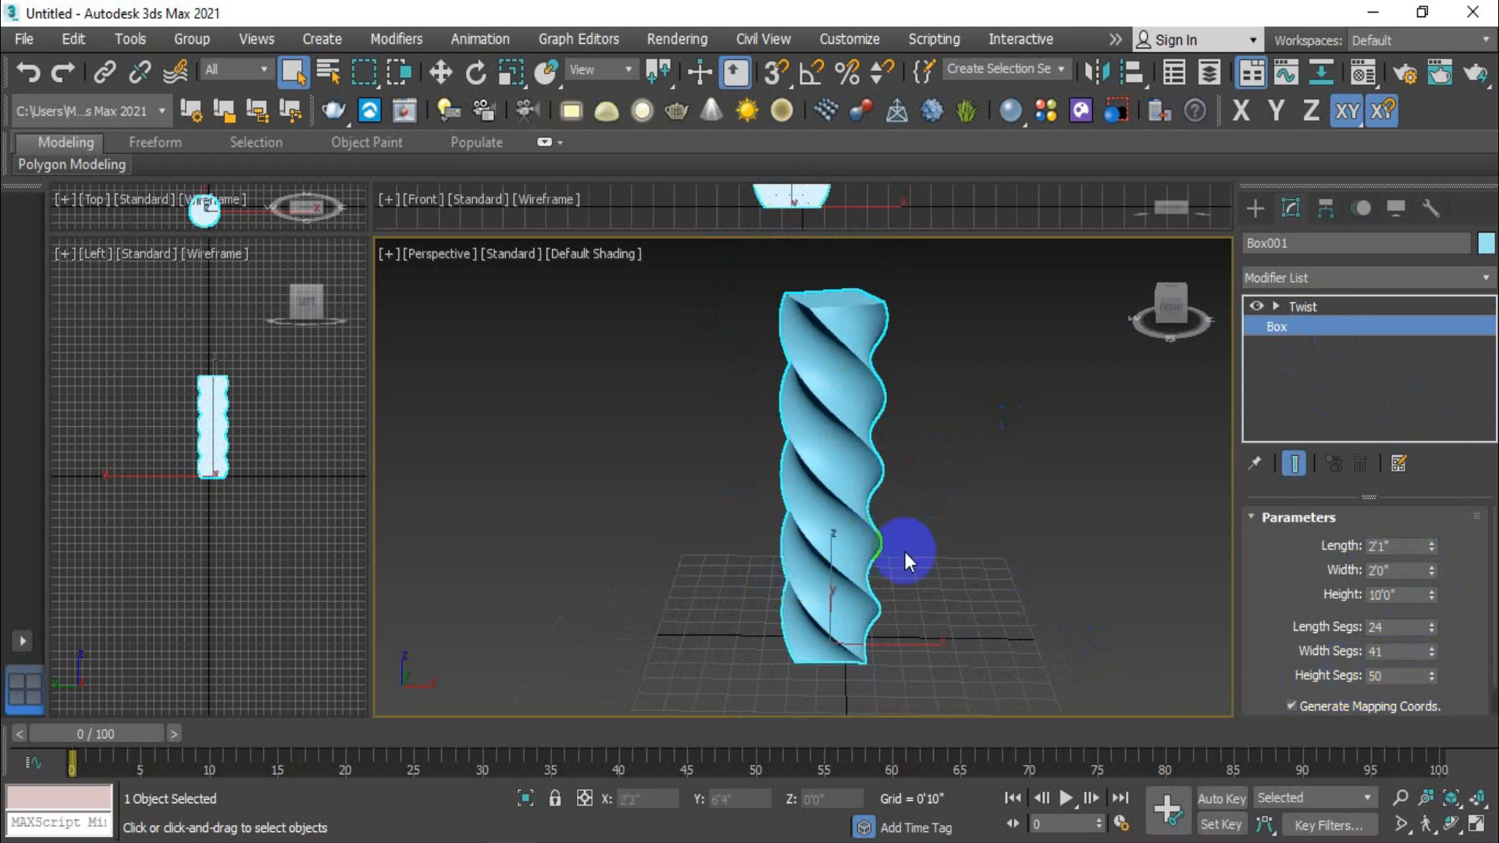
{"action": "key", "text": "F4"}
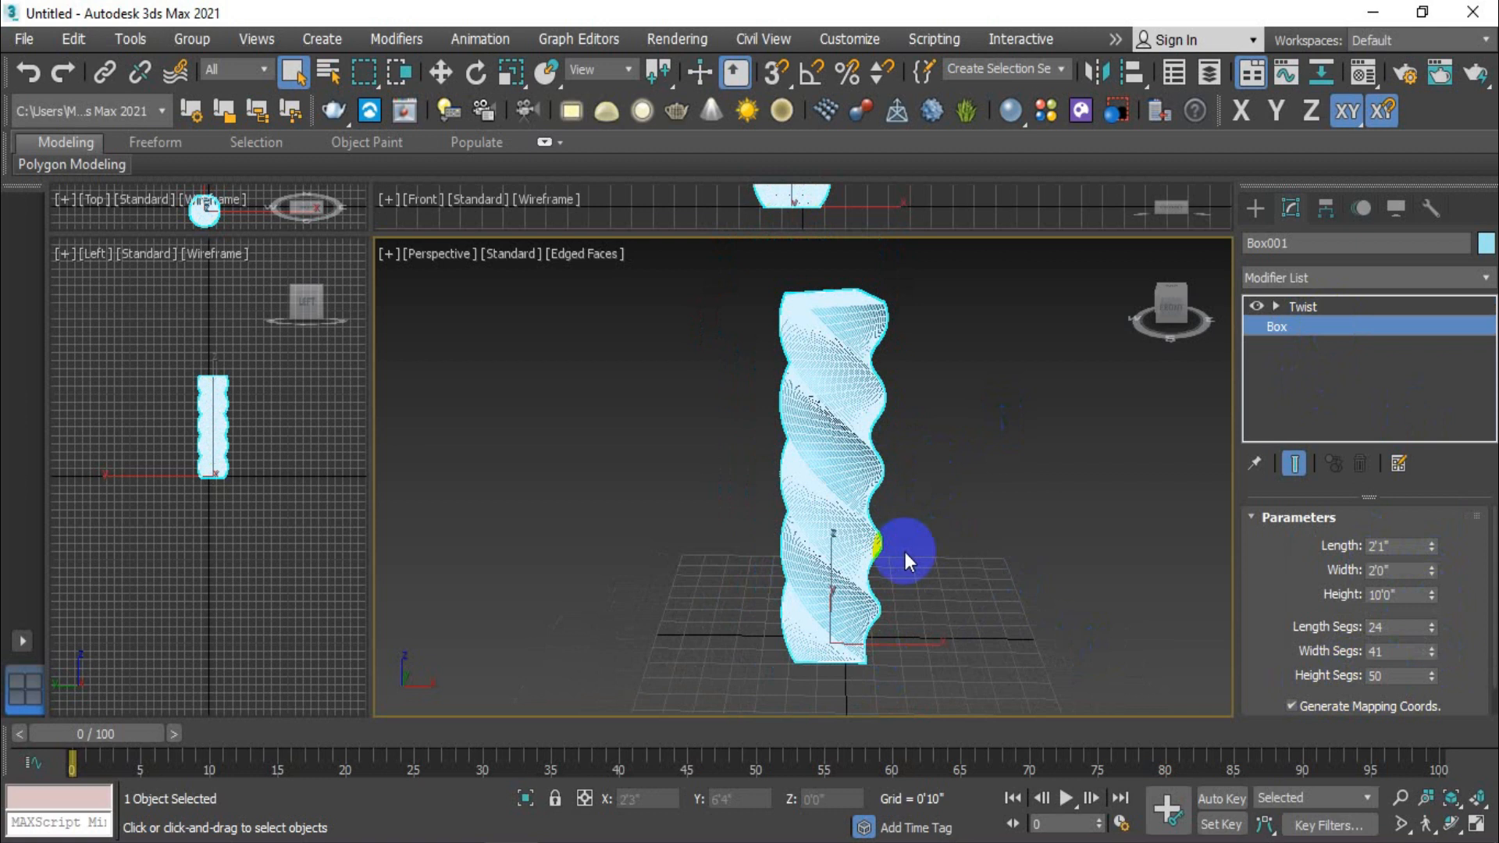
{"action": "scroll", "coordinate": [827, 424], "scroll_direction": "up", "scroll_amount": 5}
{"action": "scroll", "coordinate": [827, 424], "scroll_direction": "down", "scroll_amount": 6}
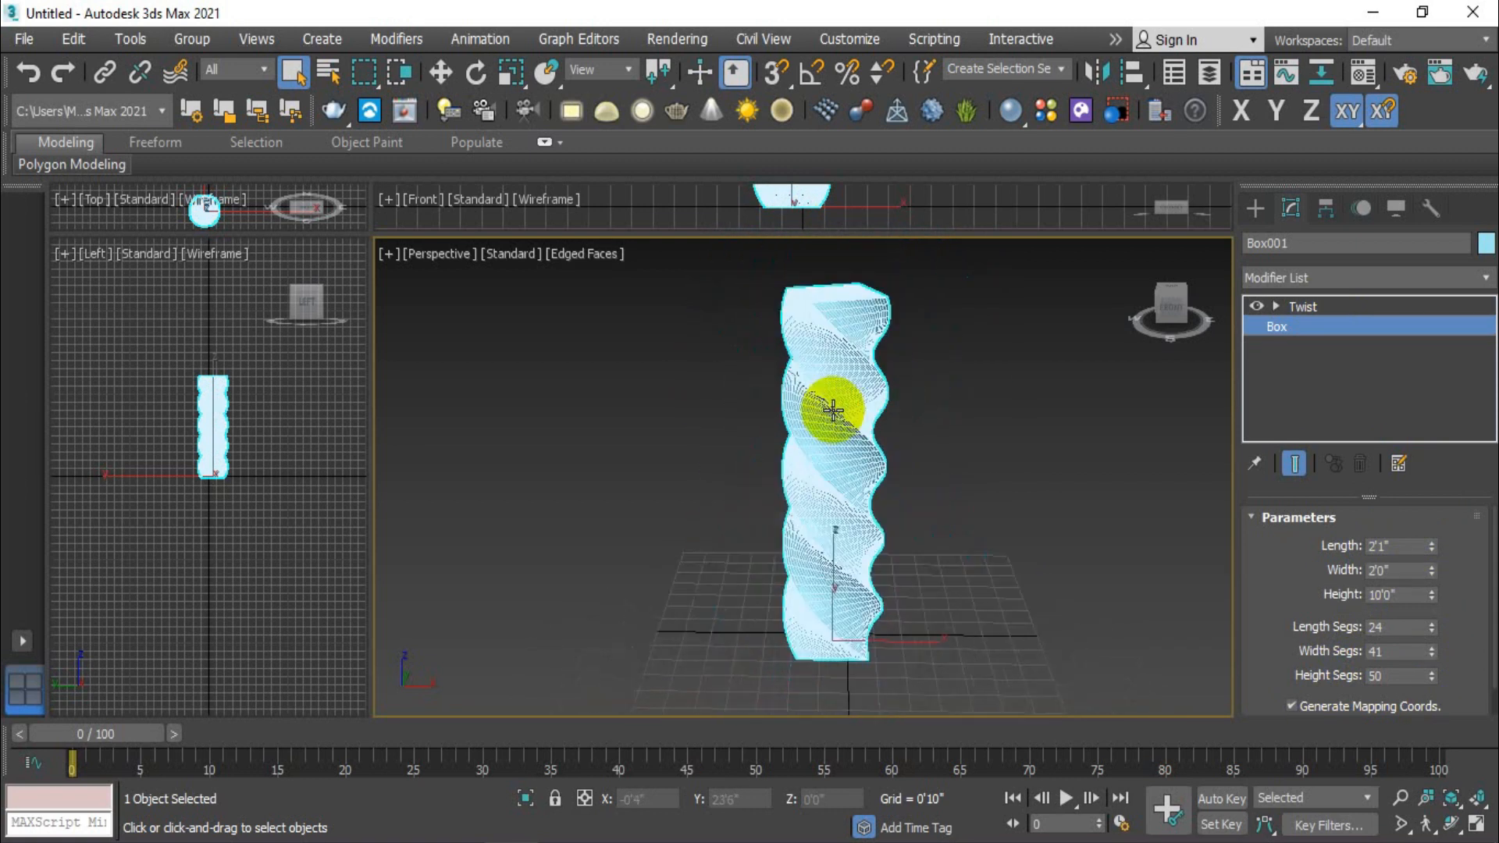
{"action": "middle_click_drag", "start_coordinate": [864, 402], "coordinate": [838, 421]}
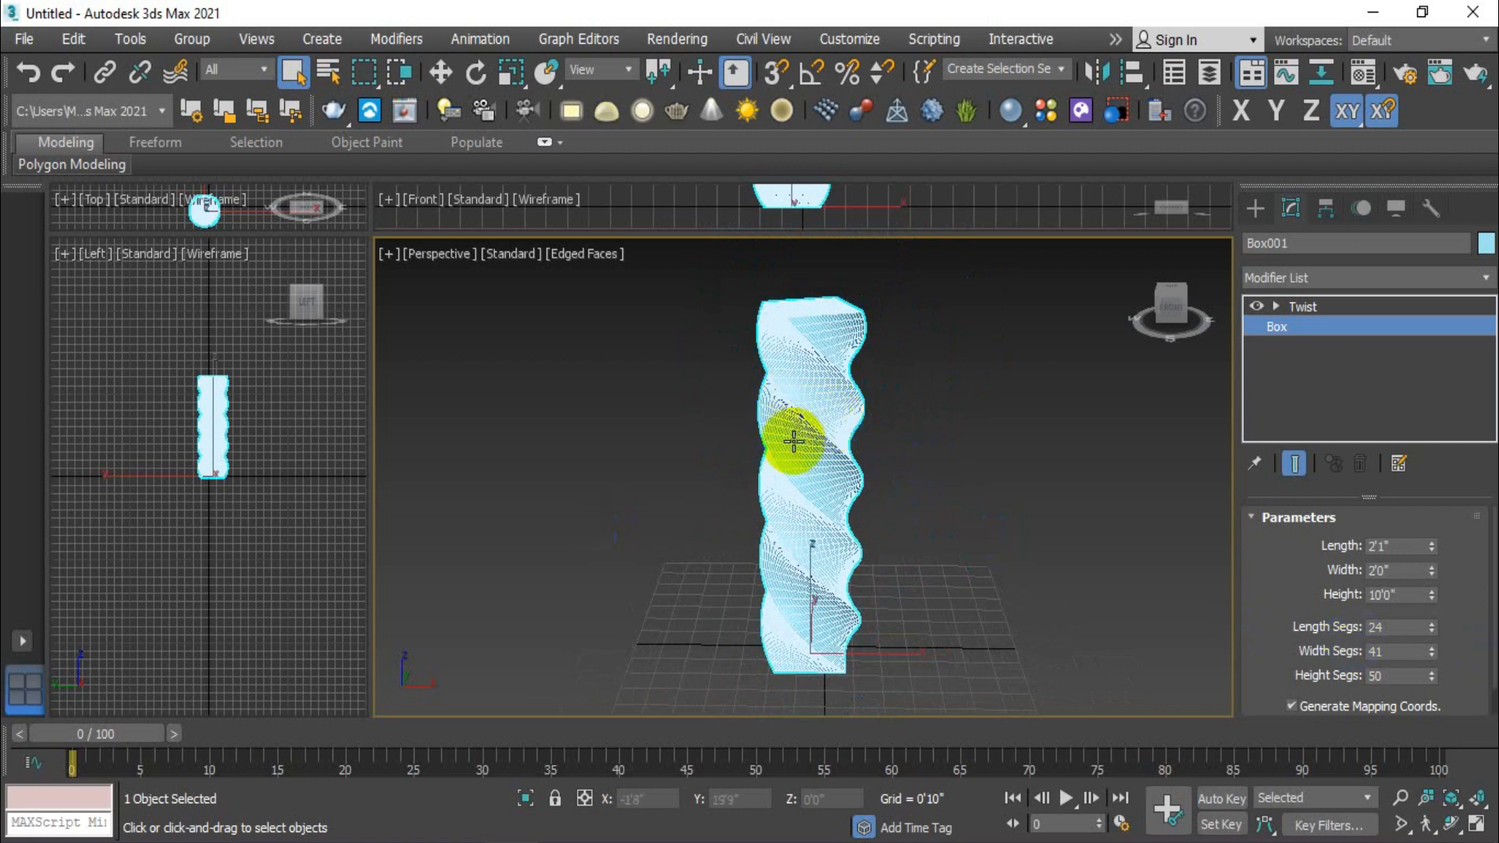
- Return to the Twist modifier level and turn off the edged faces display in the perspective view
{"action": "left_click", "coordinate": [1337, 328]}
{"action": "left_click", "coordinate": [1344, 306]}
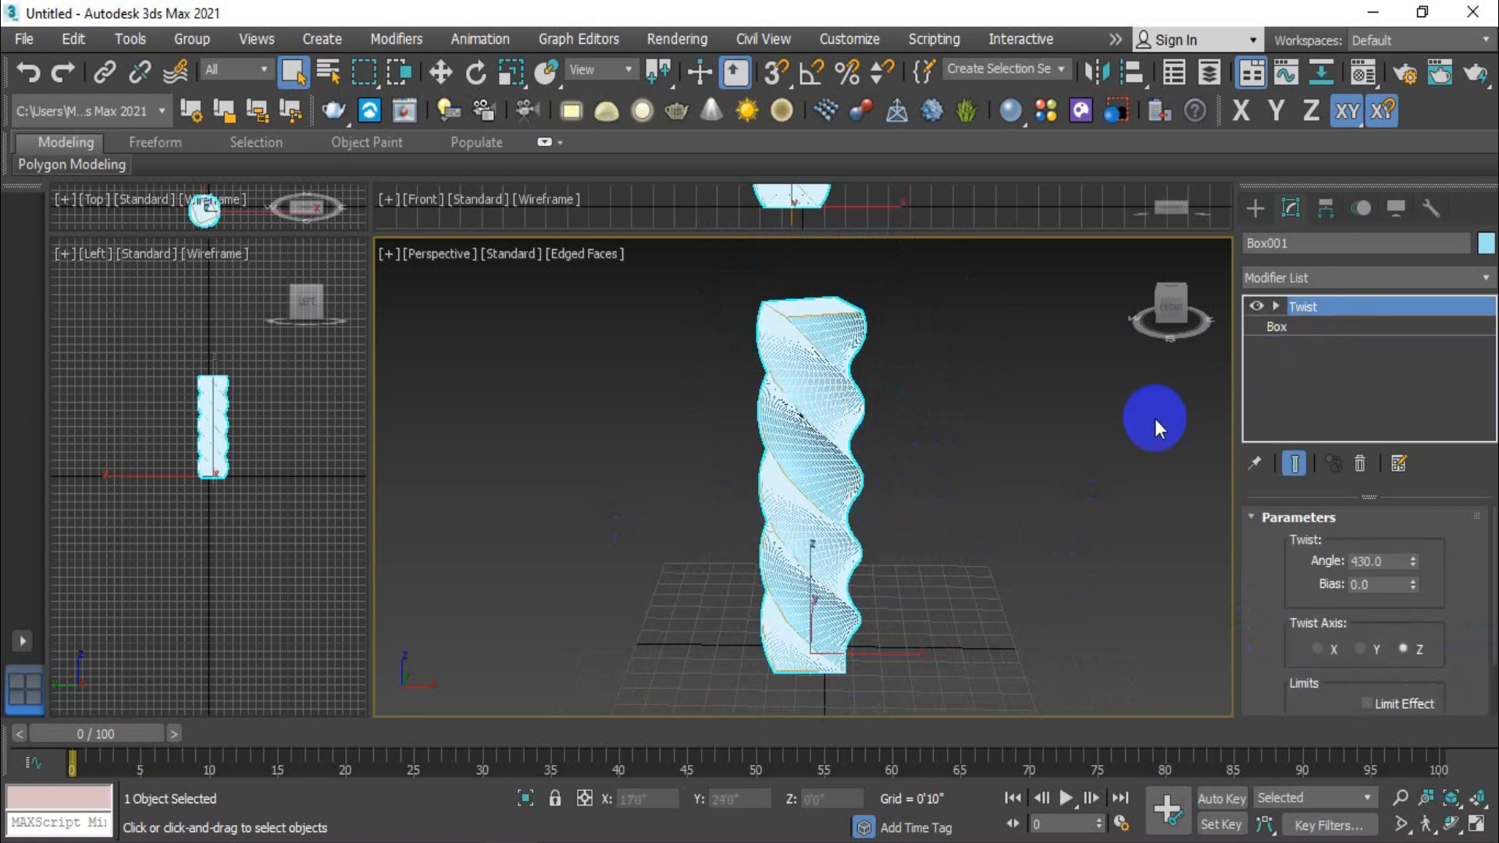
{"action": "key", "text": "F4"}
{"action": "left_click", "coordinate": [803, 481]}
{"action": "mouse_move", "coordinate": [899, 589]}
{"action": "middle_mouse_down"}
{"action": "mouse_move", "coordinate": [929, 601]}
{"action": "mouse_move", "coordinate": [770, 569]}
{"action": "mouse_move", "coordinate": [912, 608]}
{"action": "middle_mouse_up"}
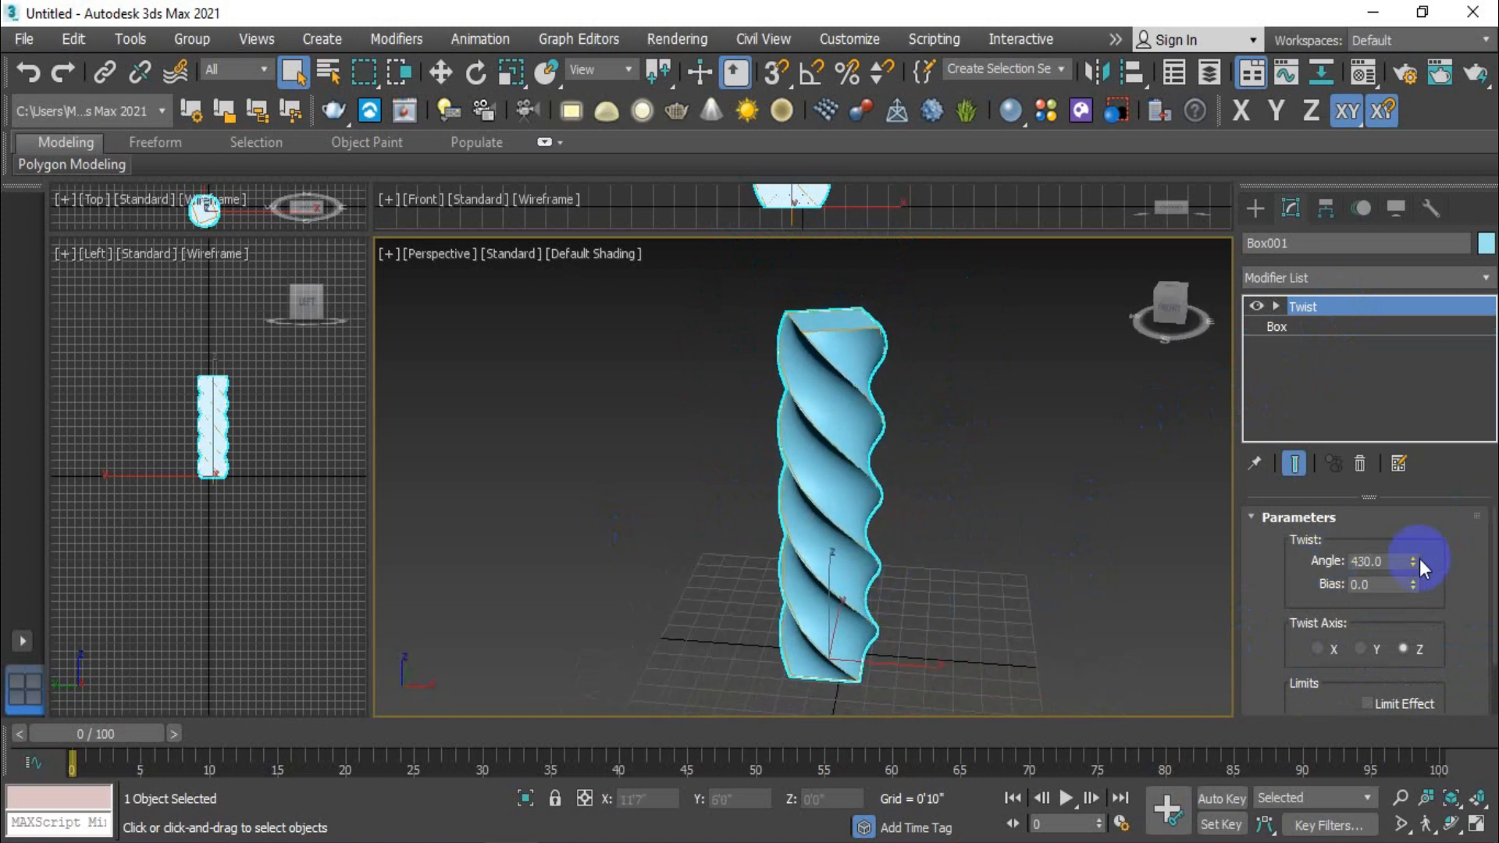
- Experiment with stronger and weaker twists of the column, ending with a twist angle of 387.5
{"action": "left_click_drag", "start_coordinate": [1413, 566], "coordinate": [1378, 146]}
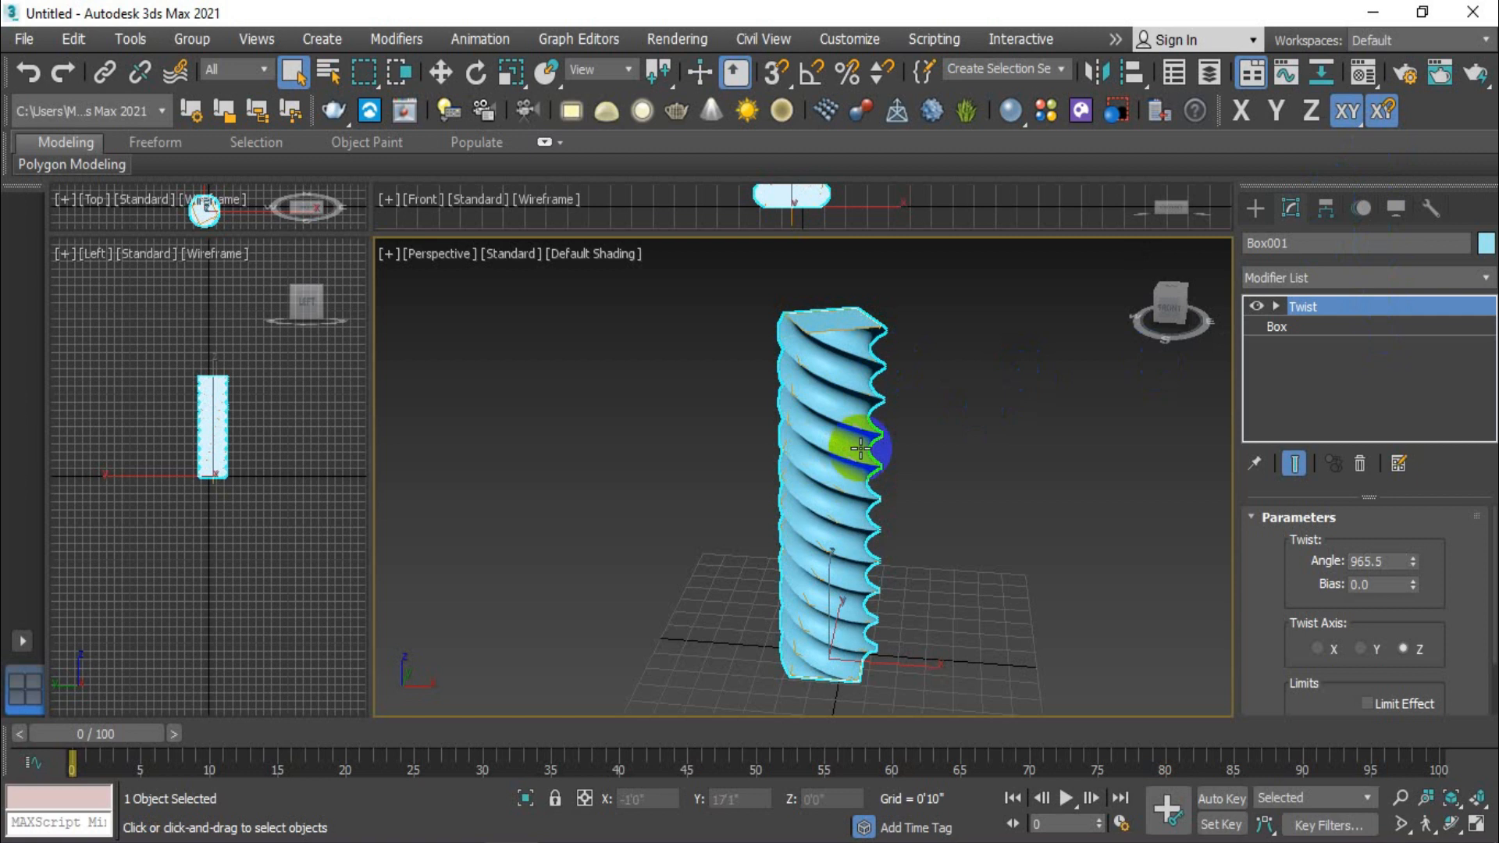
{"action": "left_click", "coordinate": [1413, 565]}
{"action": "left_click_drag", "start_coordinate": [1413, 563], "coordinate": [1405, 687]}
{"action": "left_click_drag", "start_coordinate": [1413, 563], "coordinate": [1379, 105]}
{"action": "middle_click_drag", "start_coordinate": [930, 523], "coordinate": [898, 519]}
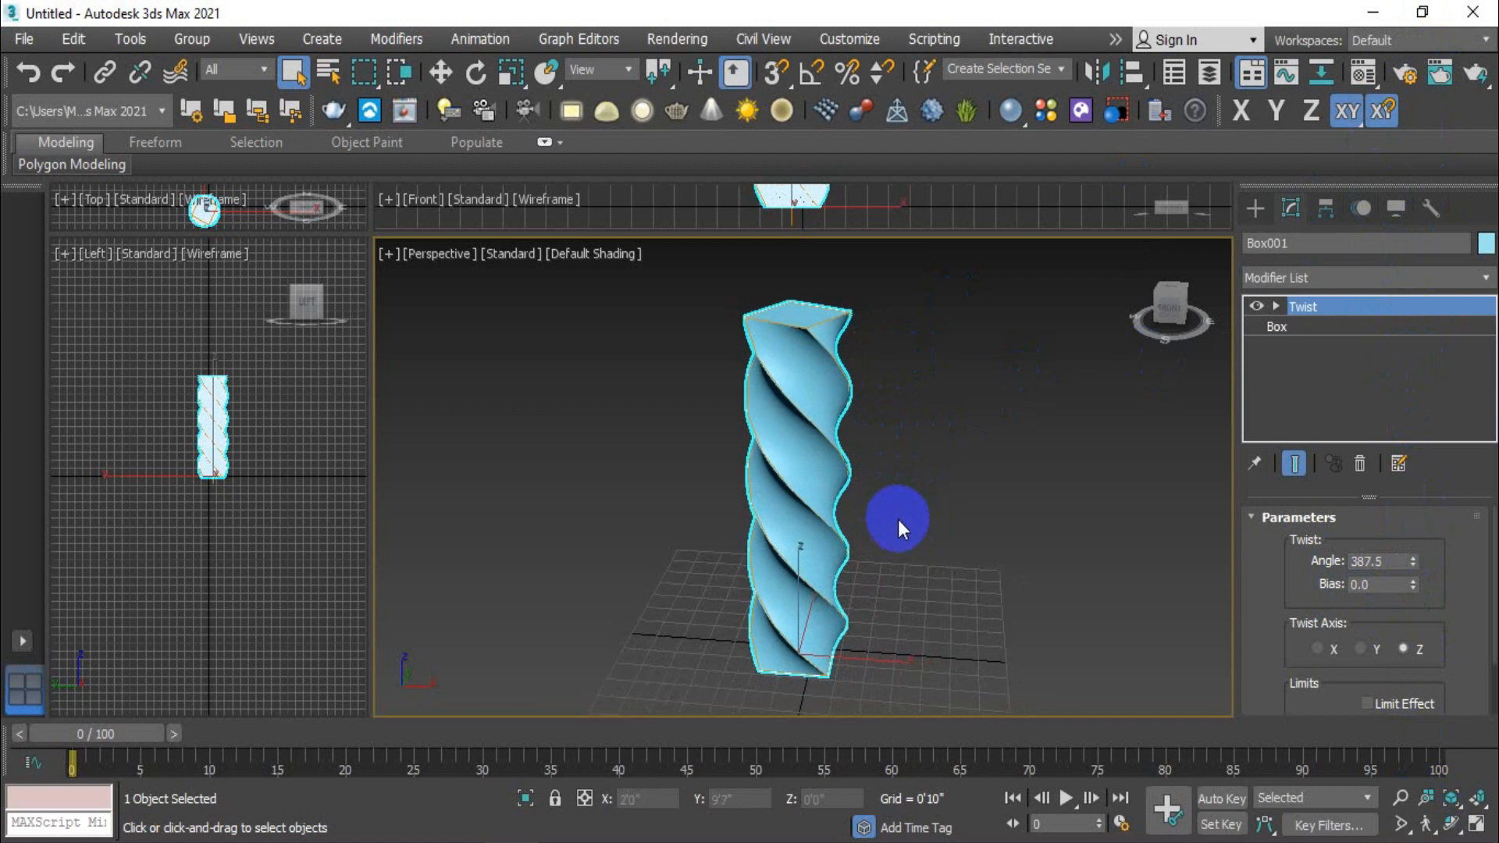
- Try the X and Y twist axes on the column, and restore the twist axis to Z
{"action": "left_click", "coordinate": [1318, 649]}
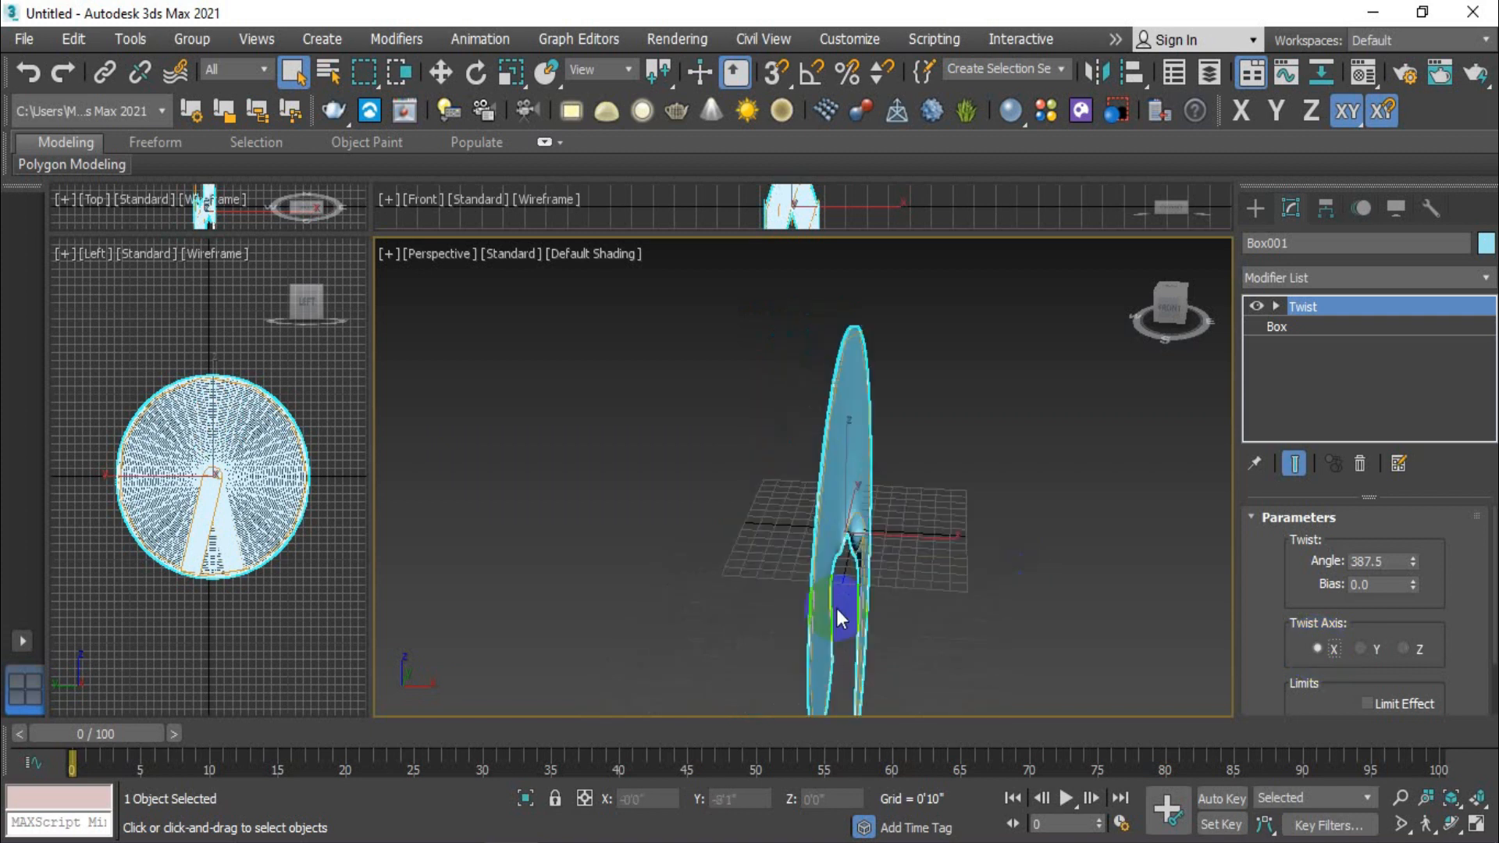
{"action": "left_click", "coordinate": [1361, 649]}
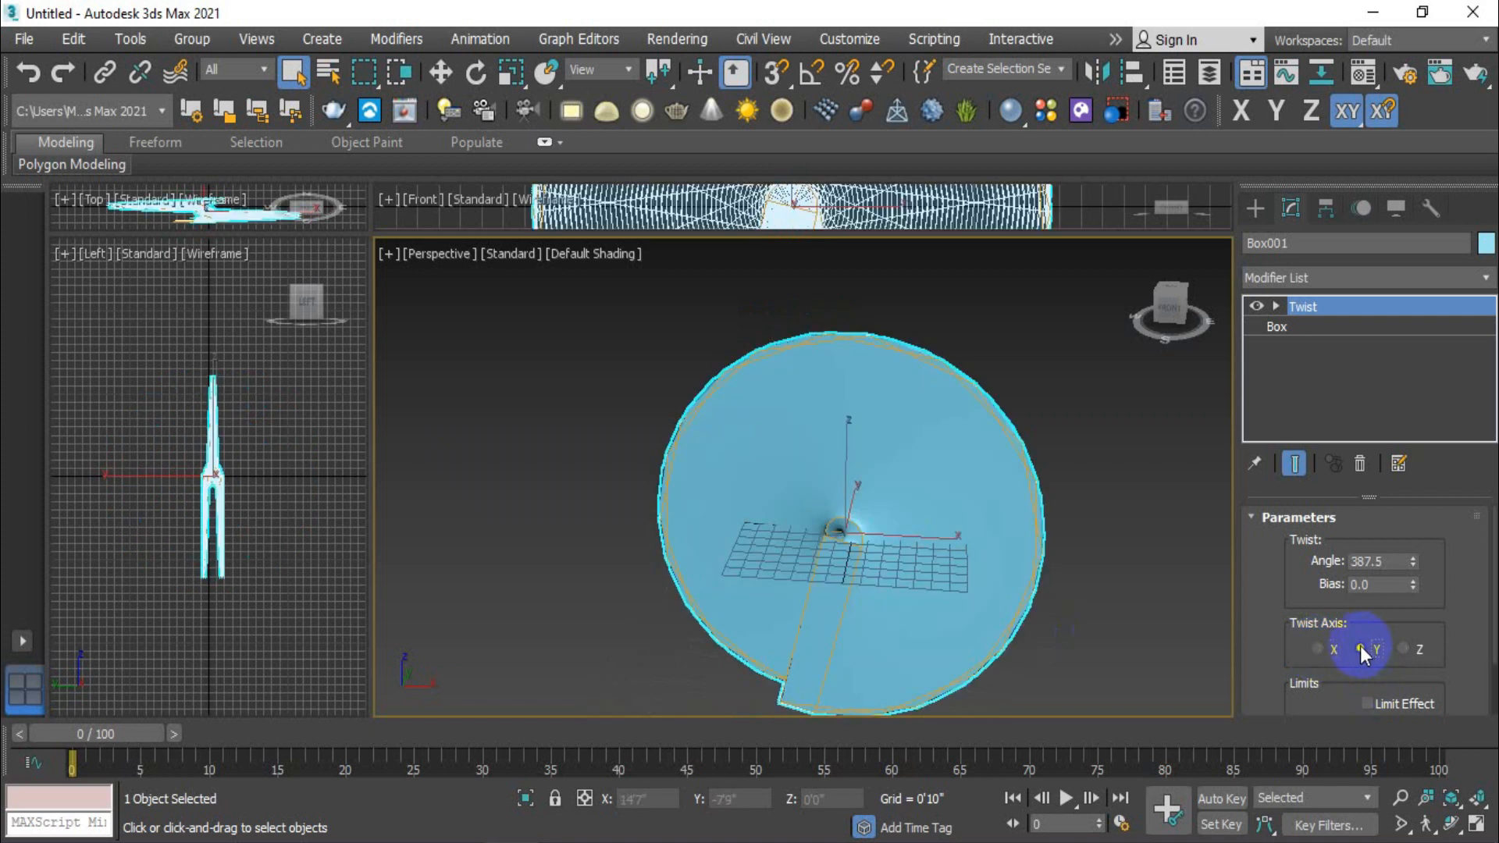
{"action": "left_click", "coordinate": [1410, 649]}
{"action": "scroll", "coordinate": [889, 411], "scroll_direction": "up", "scroll_amount": 3}
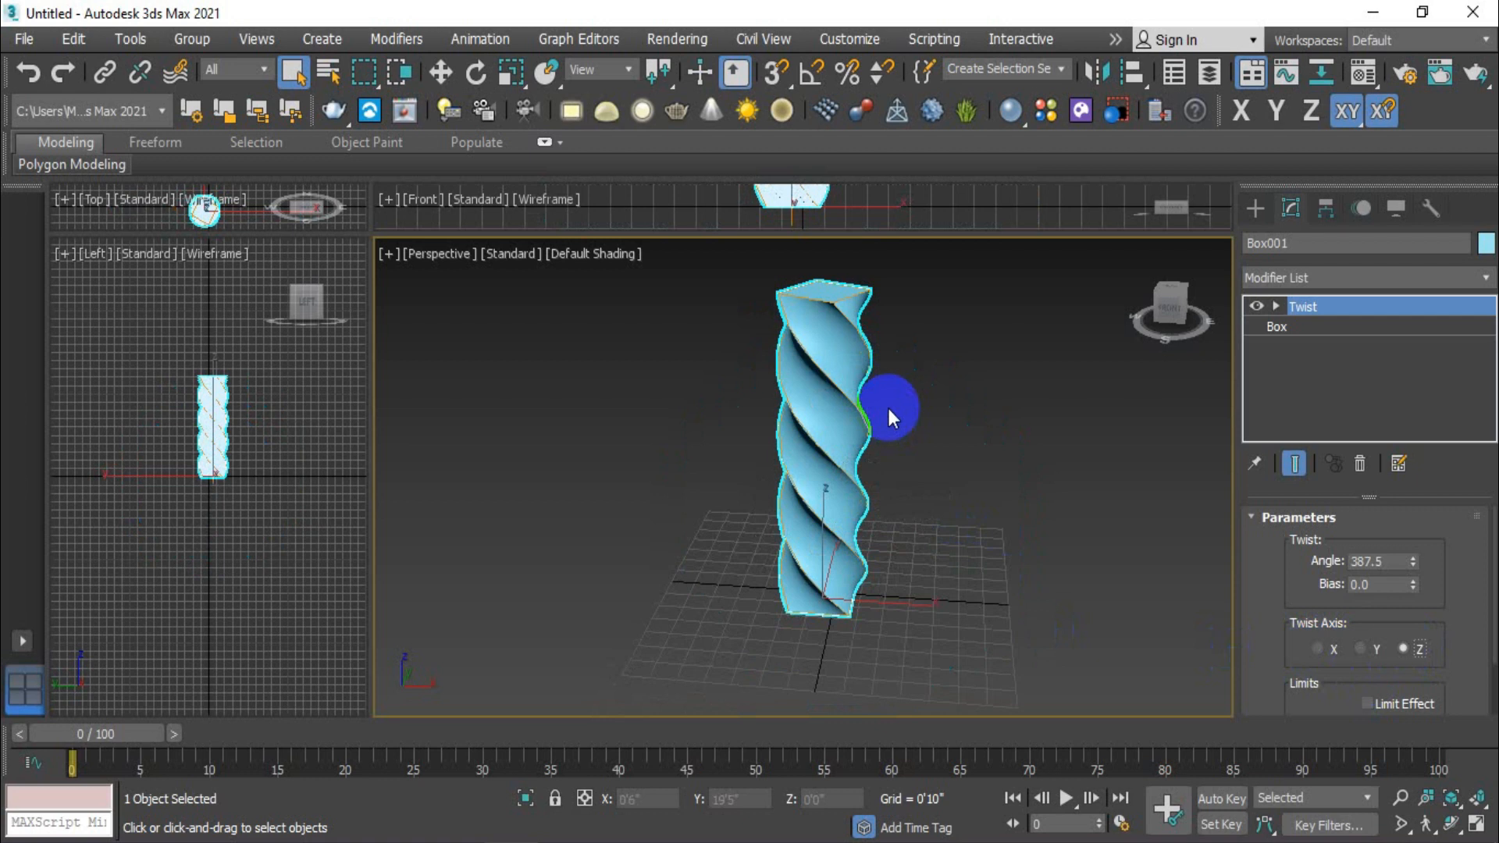
{"action": "middle_click_drag", "start_coordinate": [929, 423], "coordinate": [925, 451]}
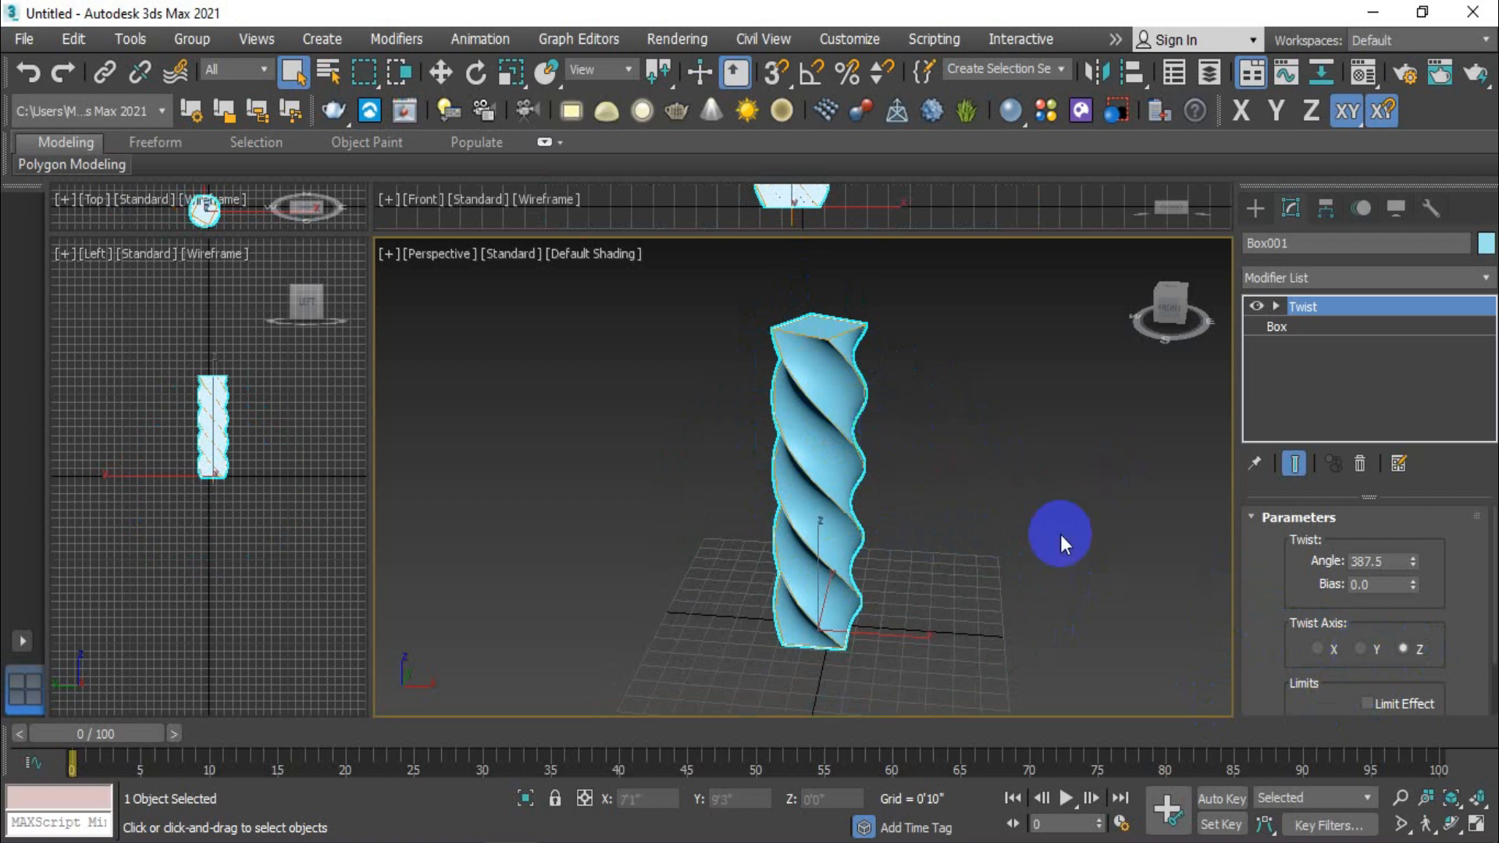
{"action": "left_click", "coordinate": [1364, 648]}
{"action": "left_click", "coordinate": [1319, 649]}
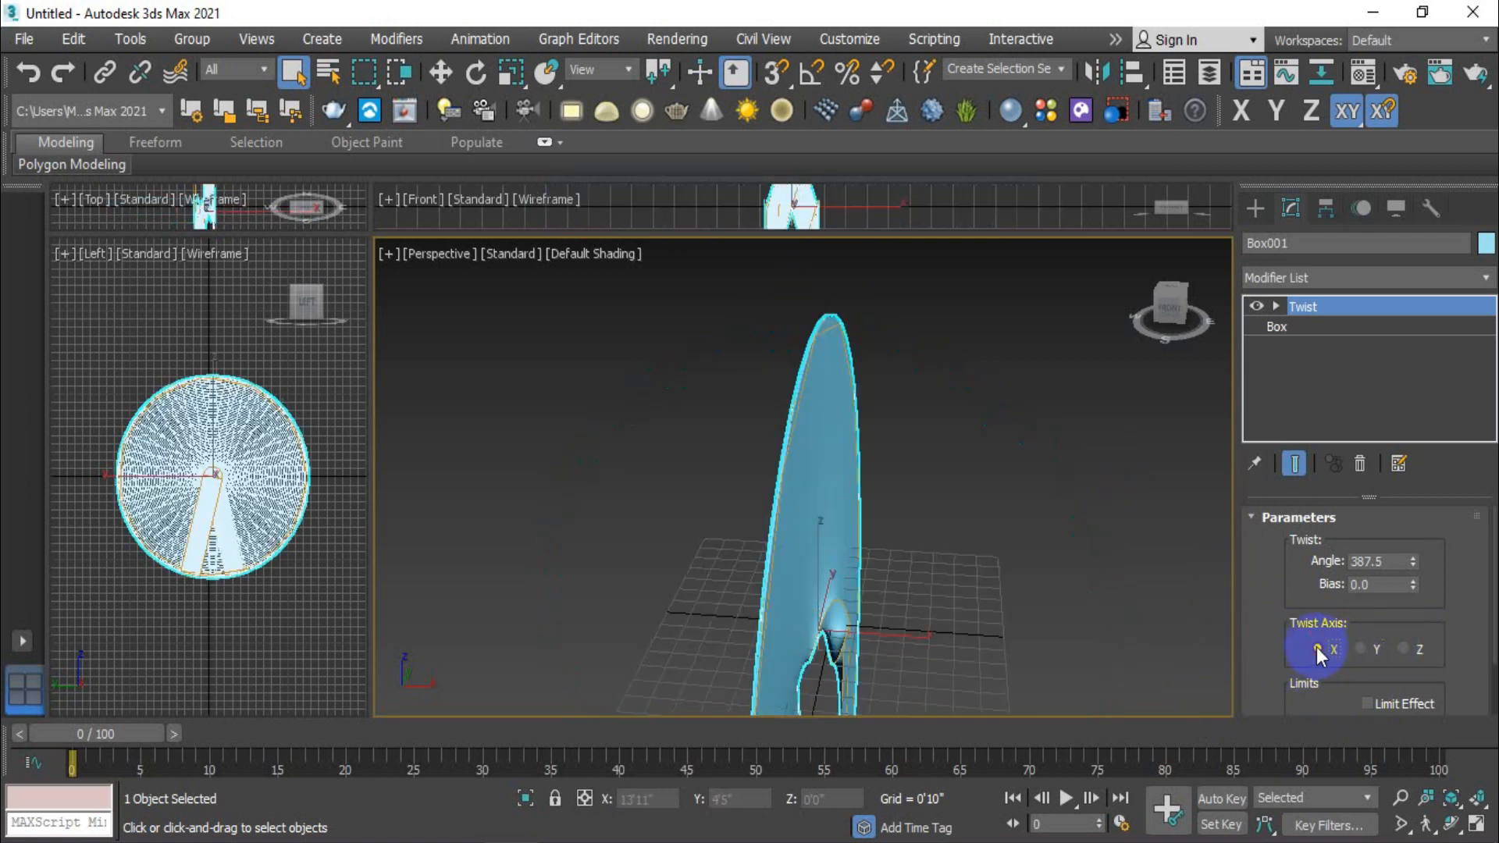
{"action": "left_click", "coordinate": [1404, 648]}
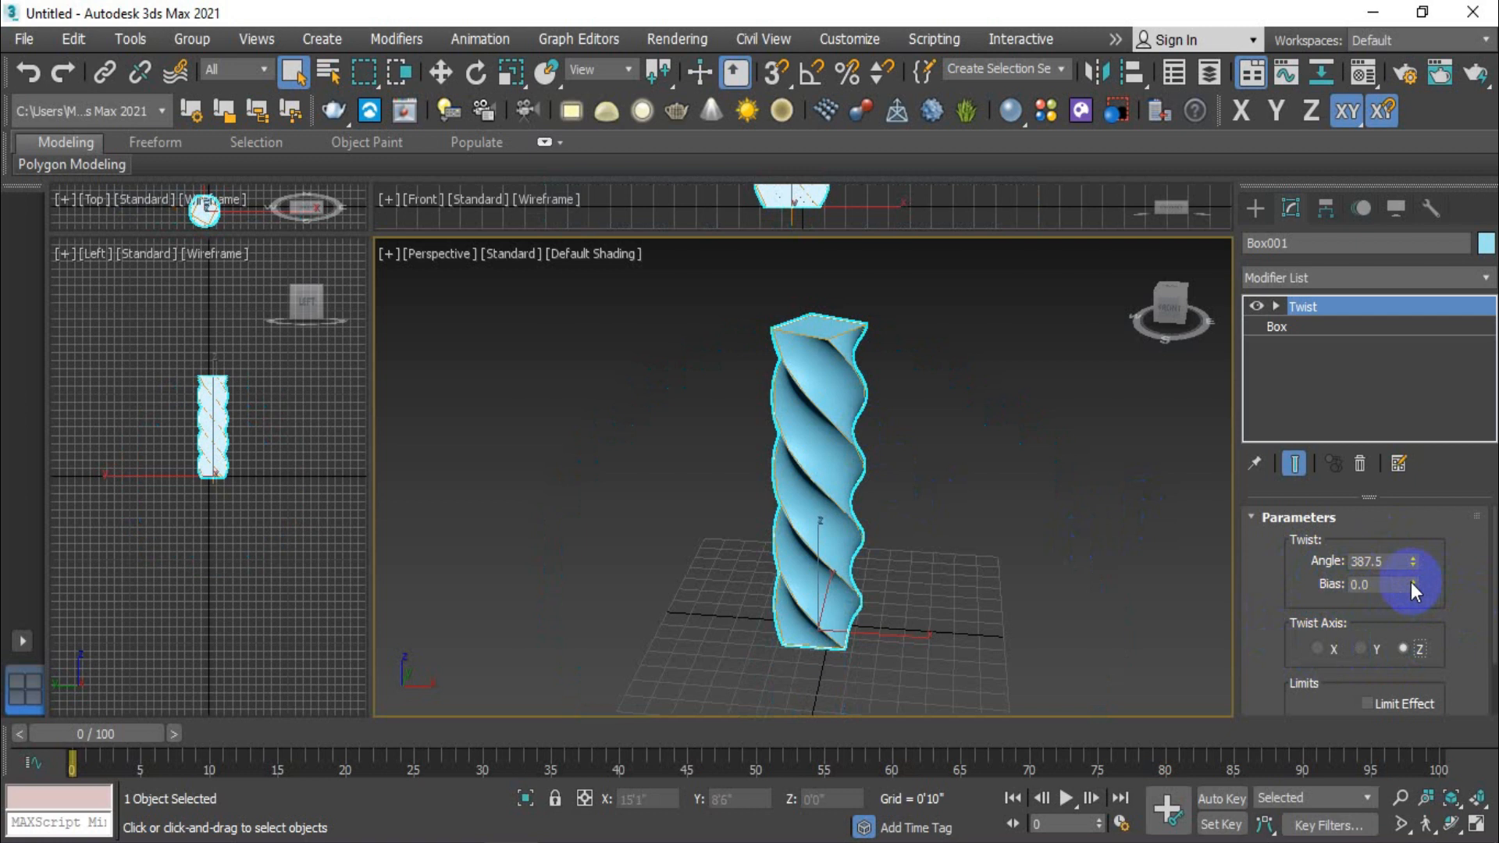
- Try twist bias values such as 96 and 73 on the column, and reset the bias to 0
{"action": "left_click_drag", "start_coordinate": [1413, 584], "coordinate": [1409, 428]}
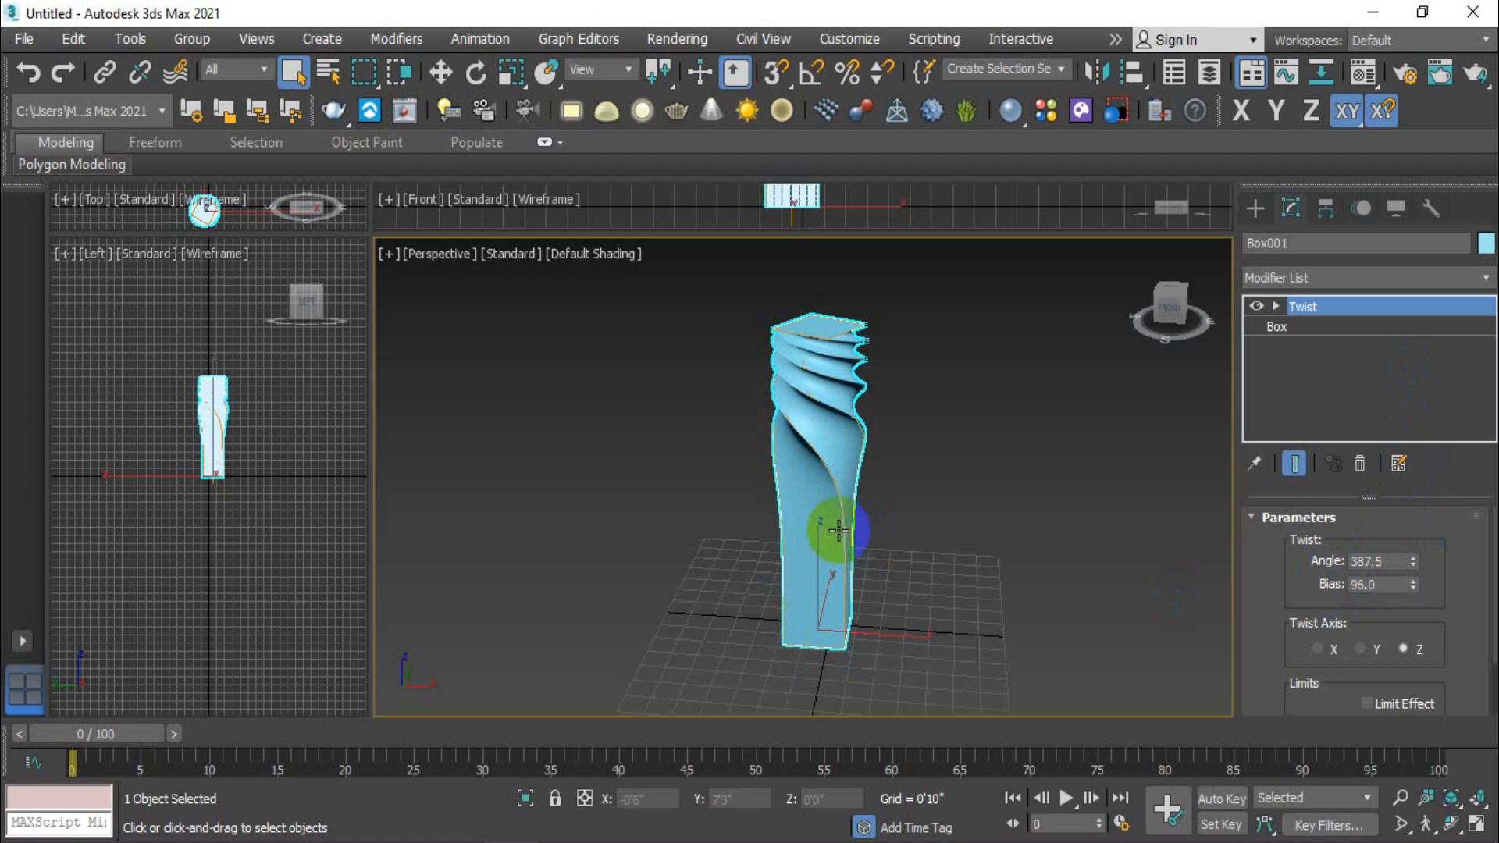
{"action": "right_click", "coordinate": [1412, 589]}
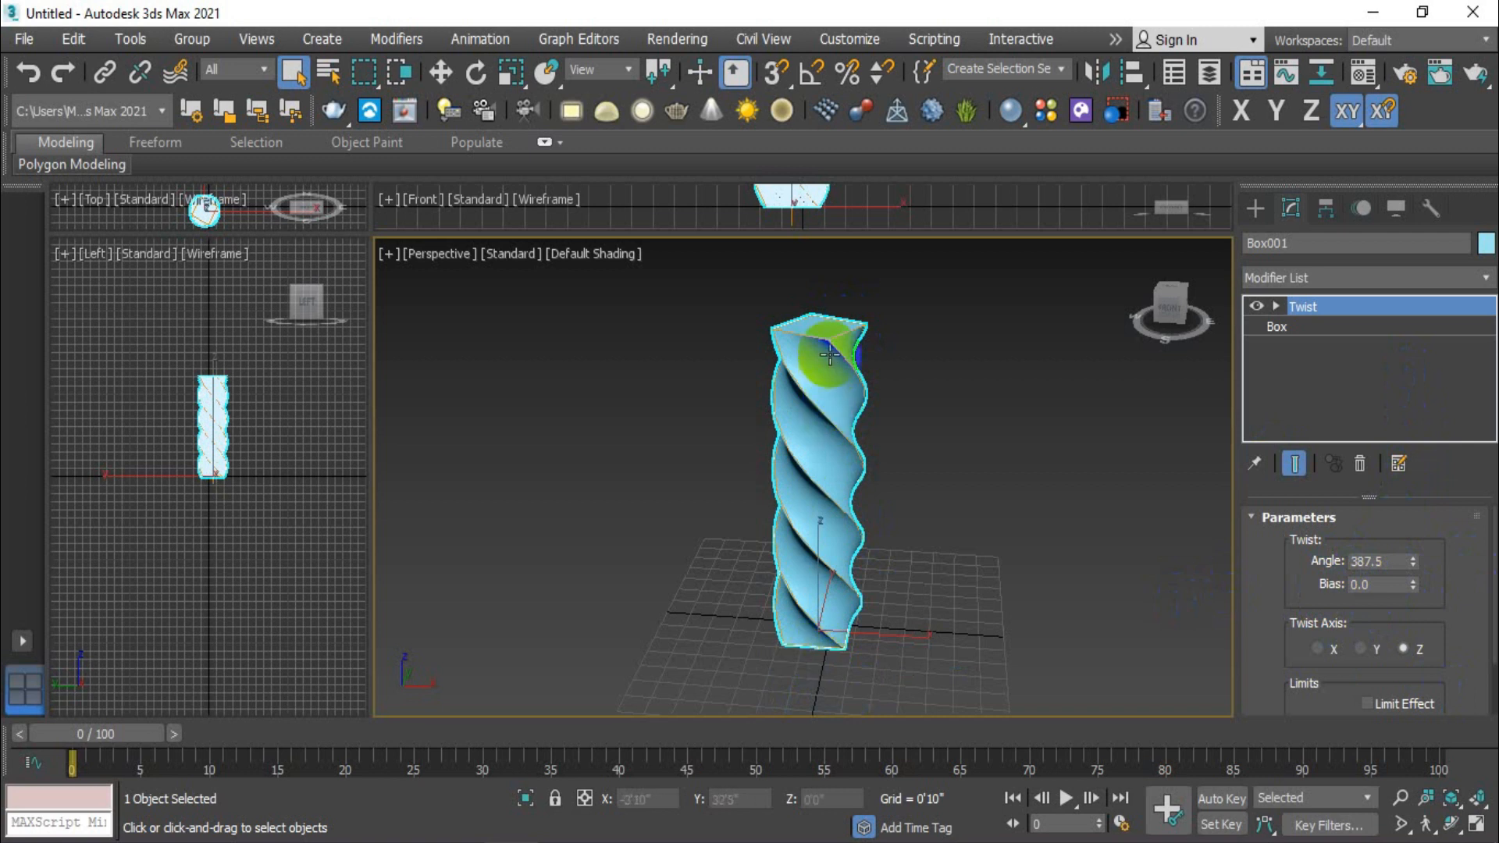
{"action": "left_click_drag", "start_coordinate": [1412, 583], "coordinate": [1375, 408]}
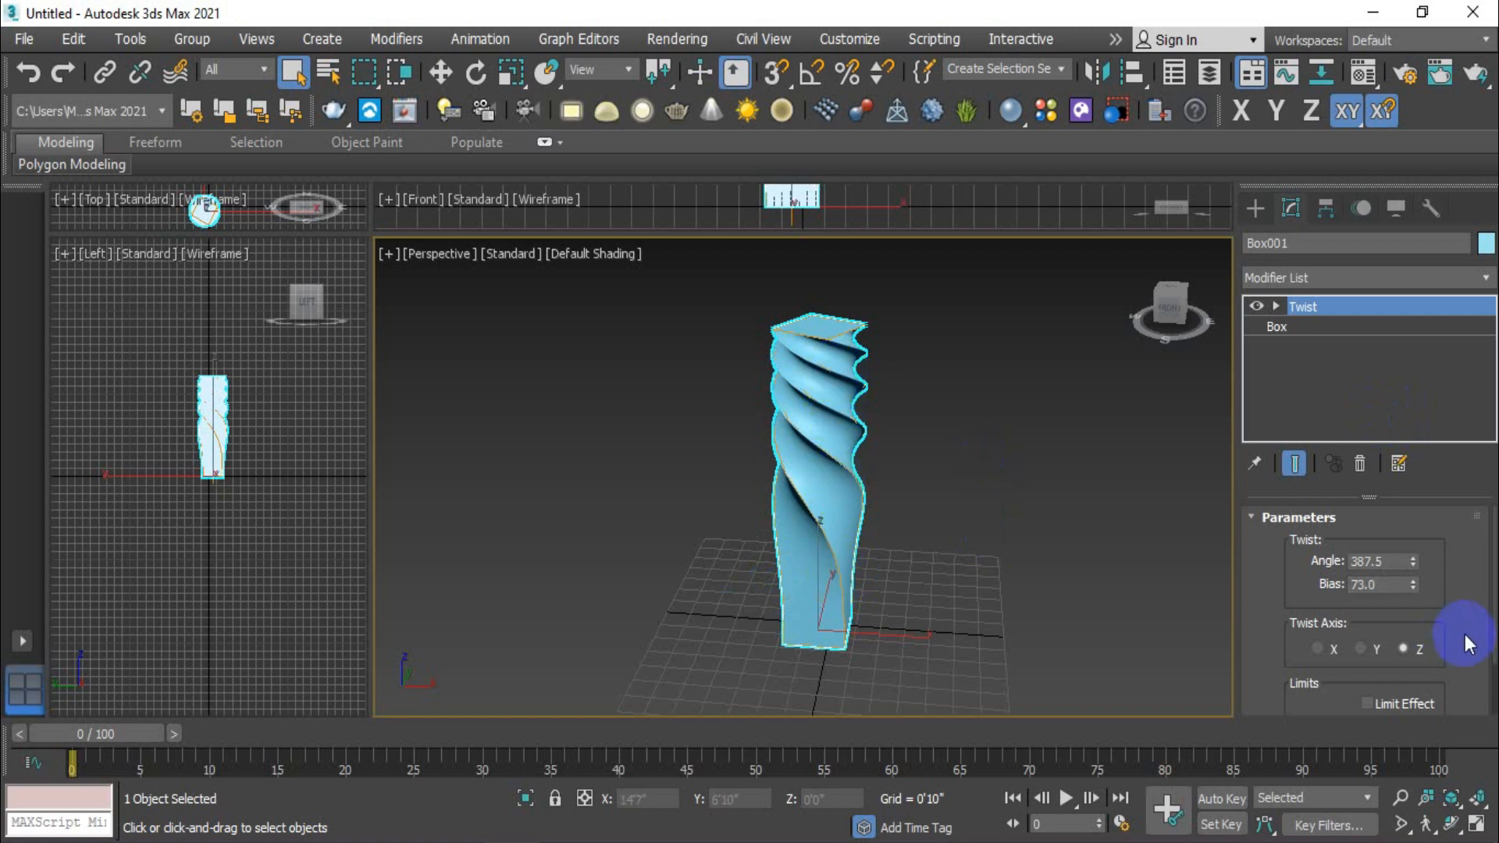
{"action": "left_click_drag", "start_coordinate": [1412, 584], "coordinate": [1418, 550]}
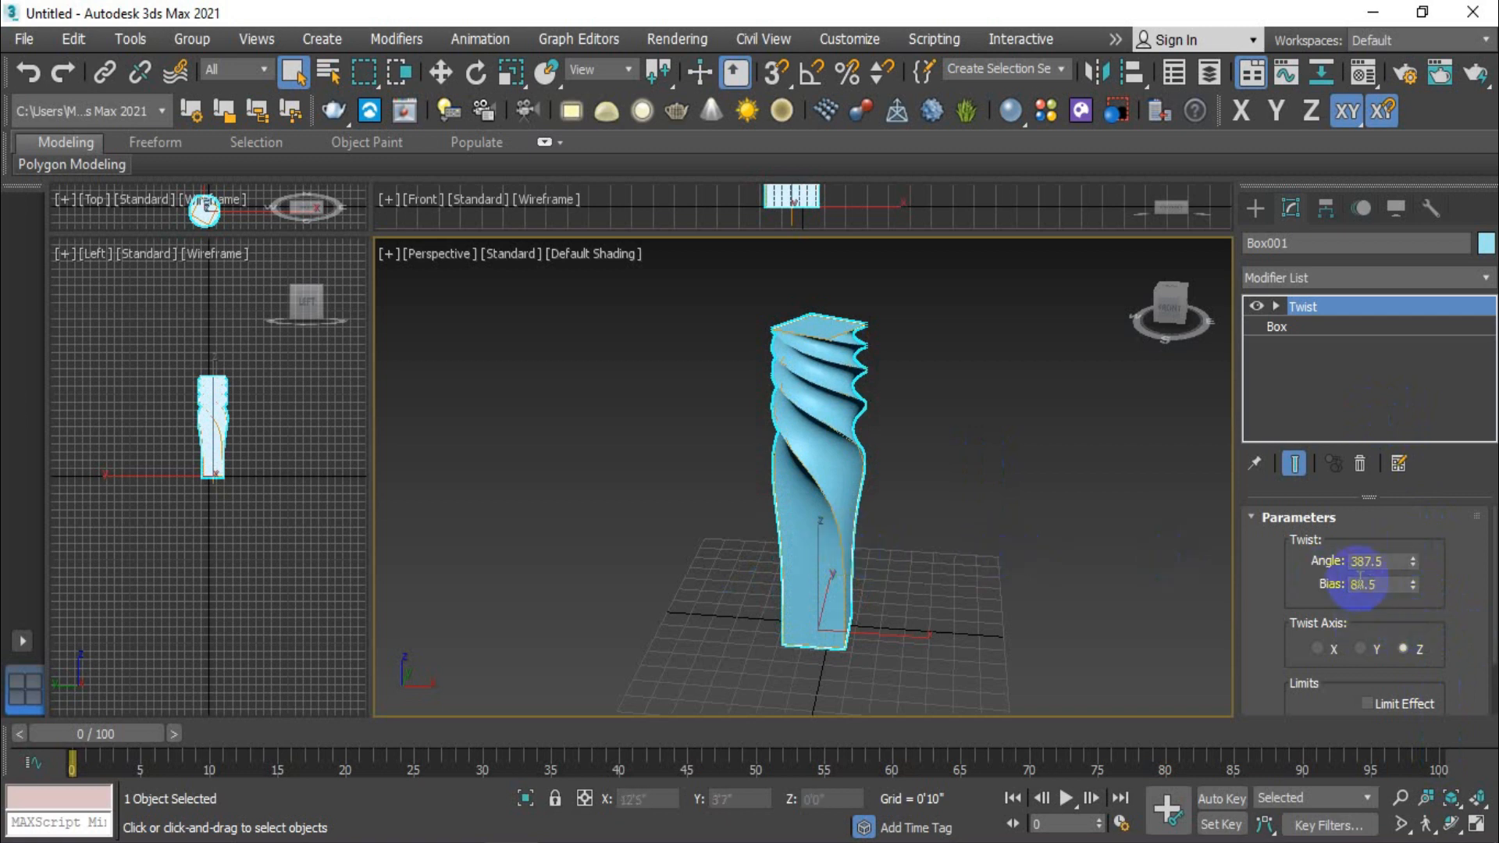
{"action": "right_click", "coordinate": [1413, 588]}
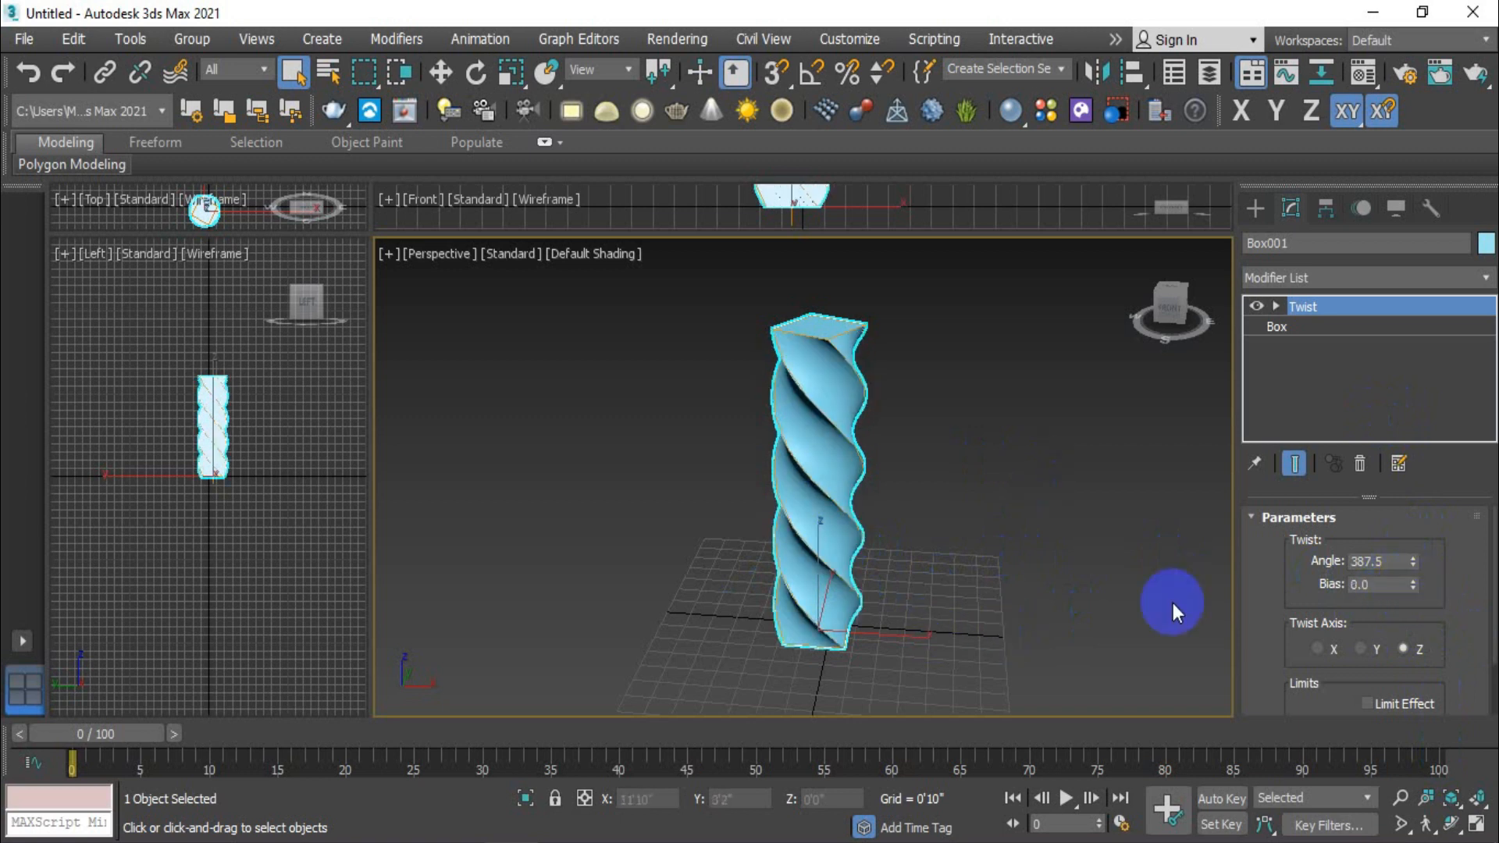
- Enable the Twist modifier's limit effect and raise its upper limit to 5'0" so only the column's lower part twists
{"action": "scroll", "coordinate": [1271, 598], "scroll_direction": "down", "scroll_amount": 3}
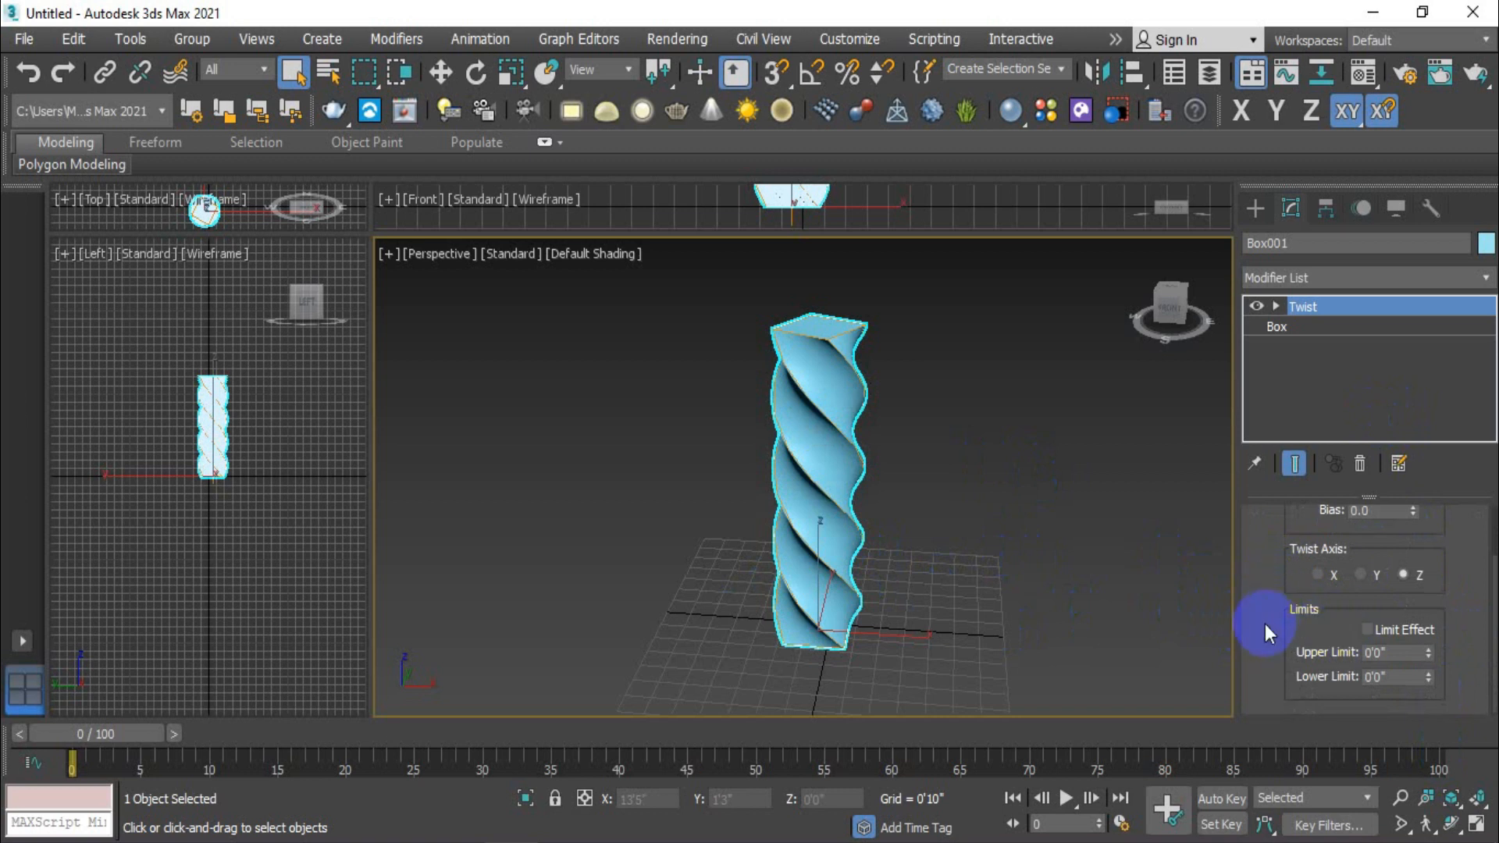
{"action": "middle_click_drag", "start_coordinate": [909, 585], "coordinate": [890, 590]}
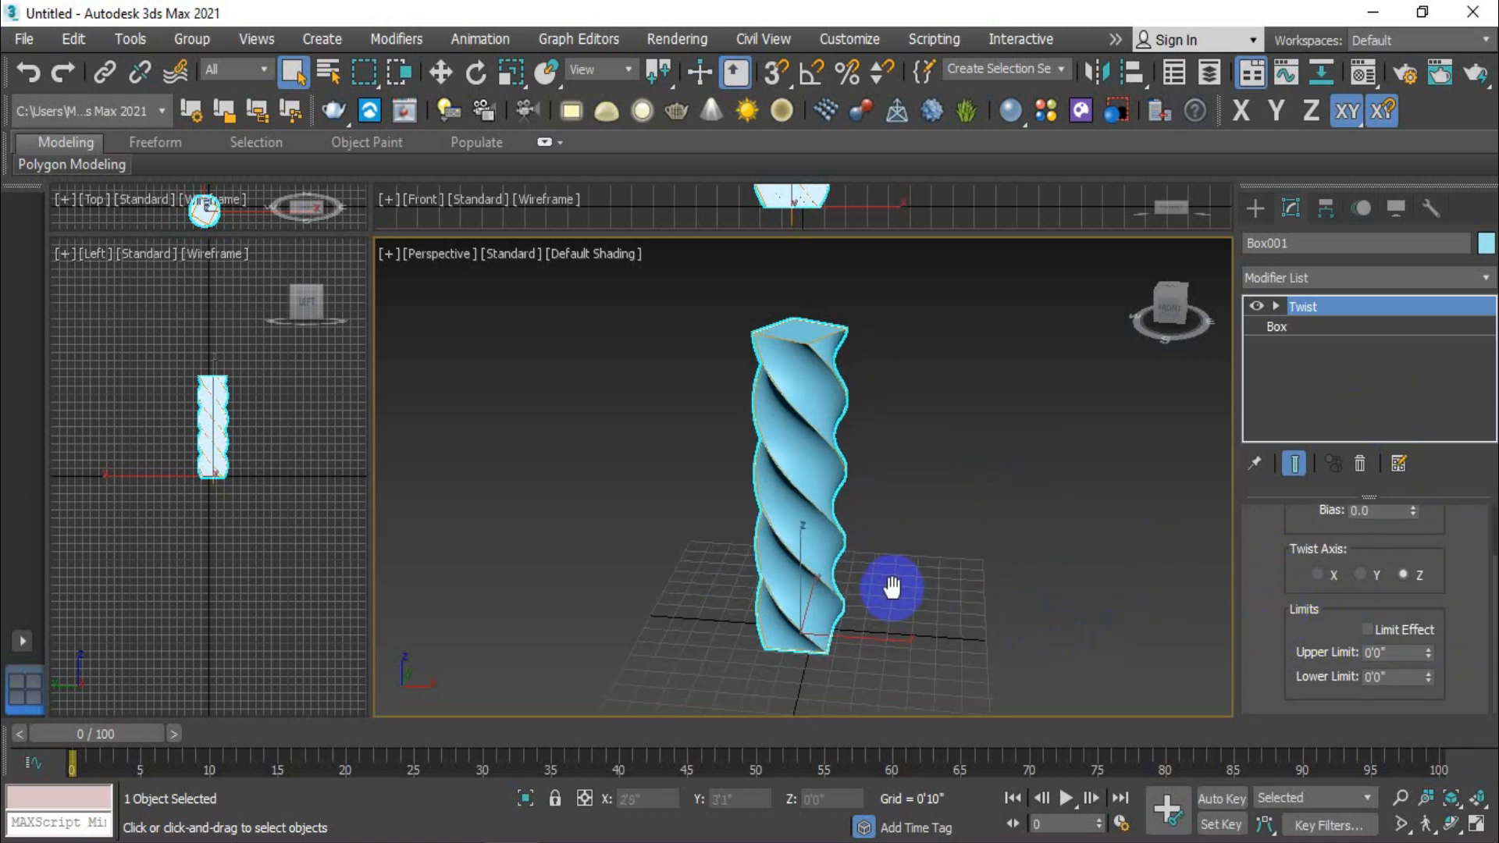
{"action": "left_click", "coordinate": [1367, 629]}
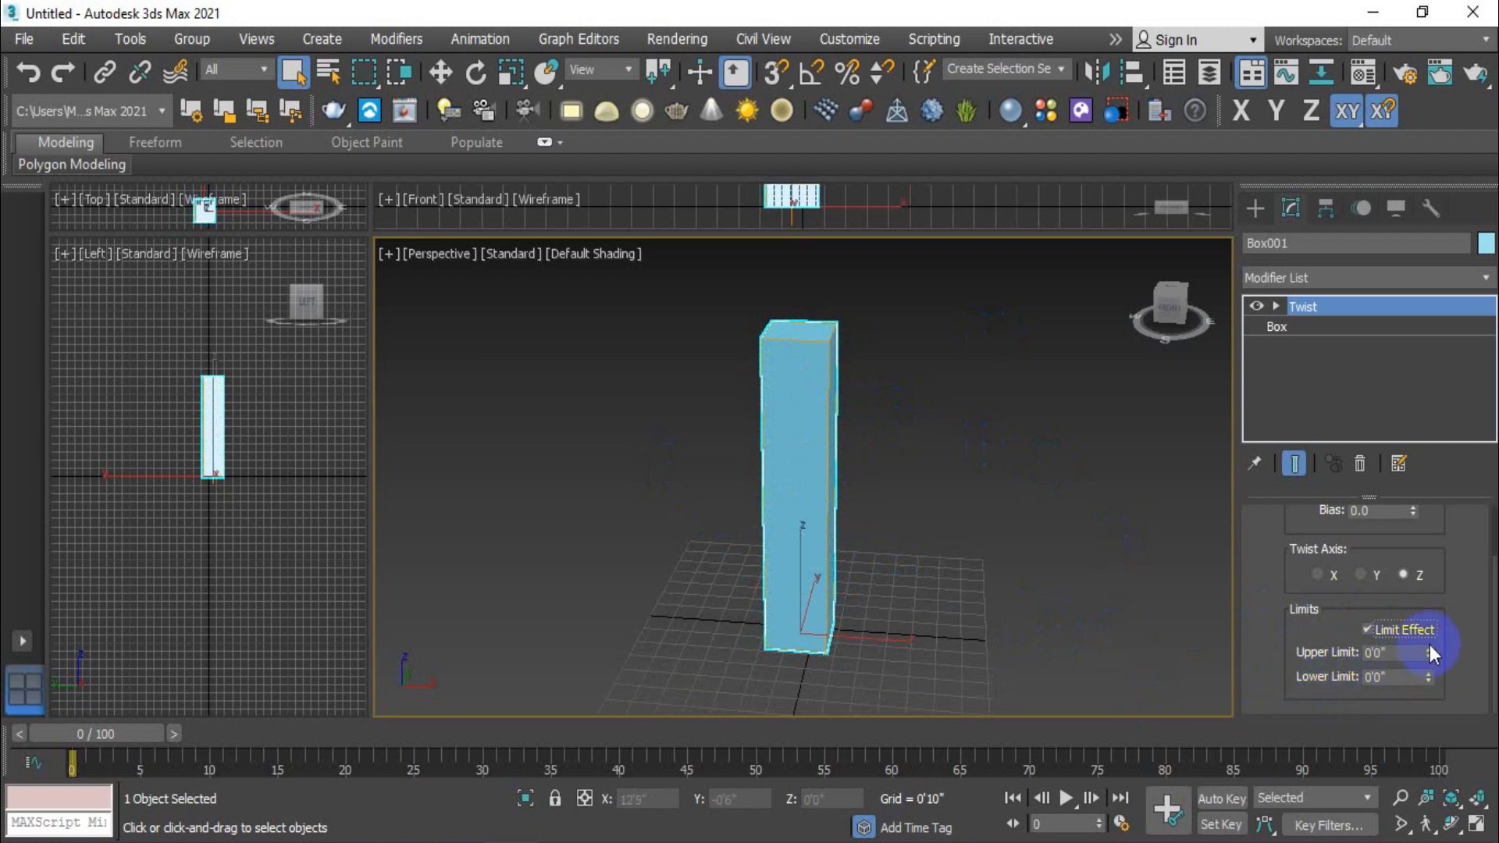
{"action": "left_click_drag", "start_coordinate": [1428, 652], "coordinate": [1445, 7]}
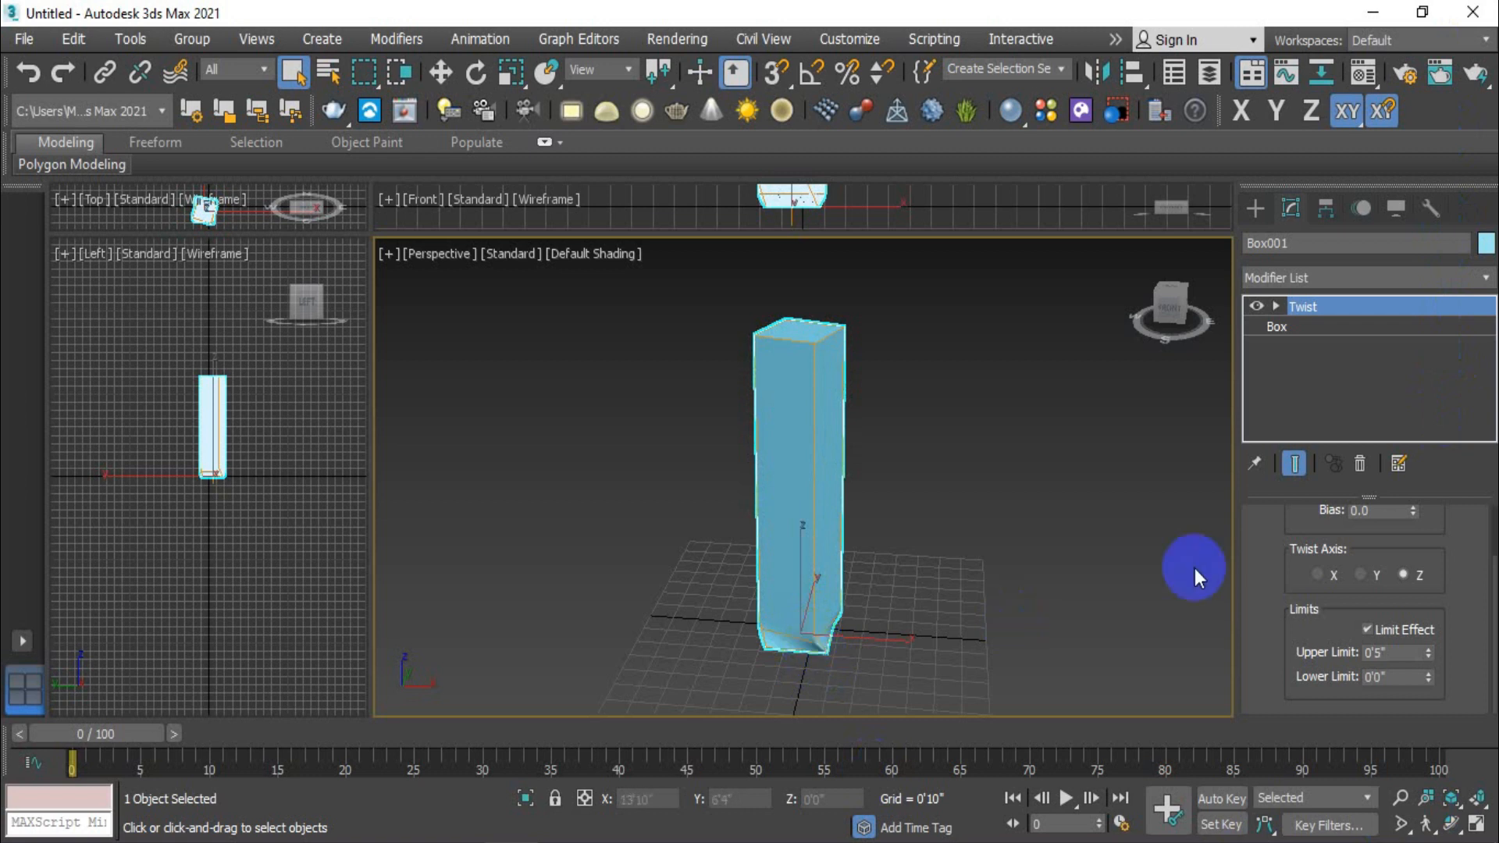
{"action": "left_click_drag", "start_coordinate": [1427, 654], "coordinate": [1375, 414]}
{"action": "left_click", "coordinate": [1428, 649]}
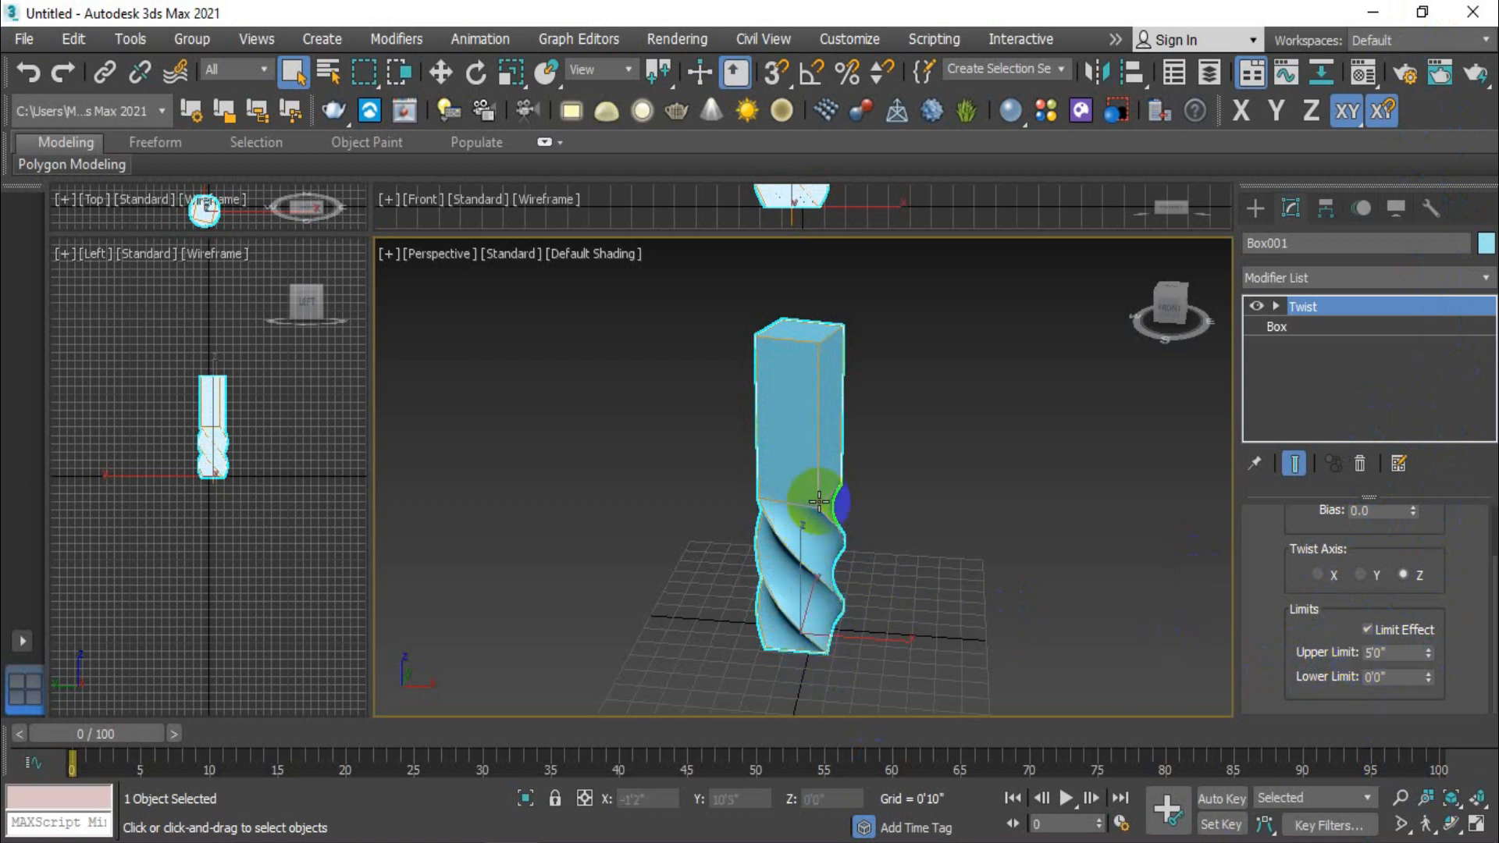
{"action": "scroll", "coordinate": [812, 506], "scroll_direction": "up", "scroll_amount": 2}
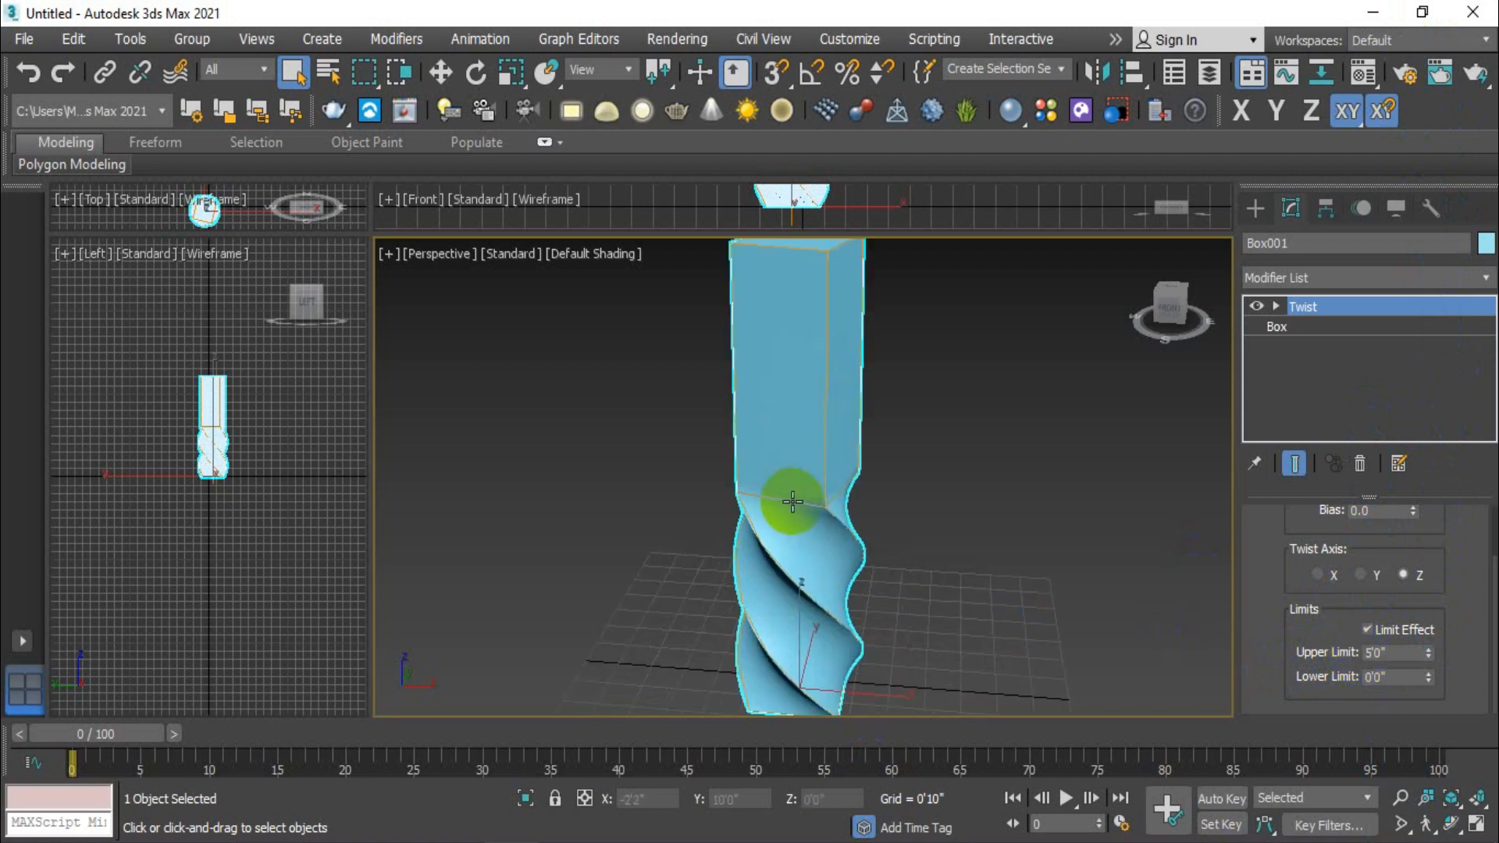
{"action": "scroll", "coordinate": [789, 500], "scroll_direction": "down", "scroll_amount": 2}
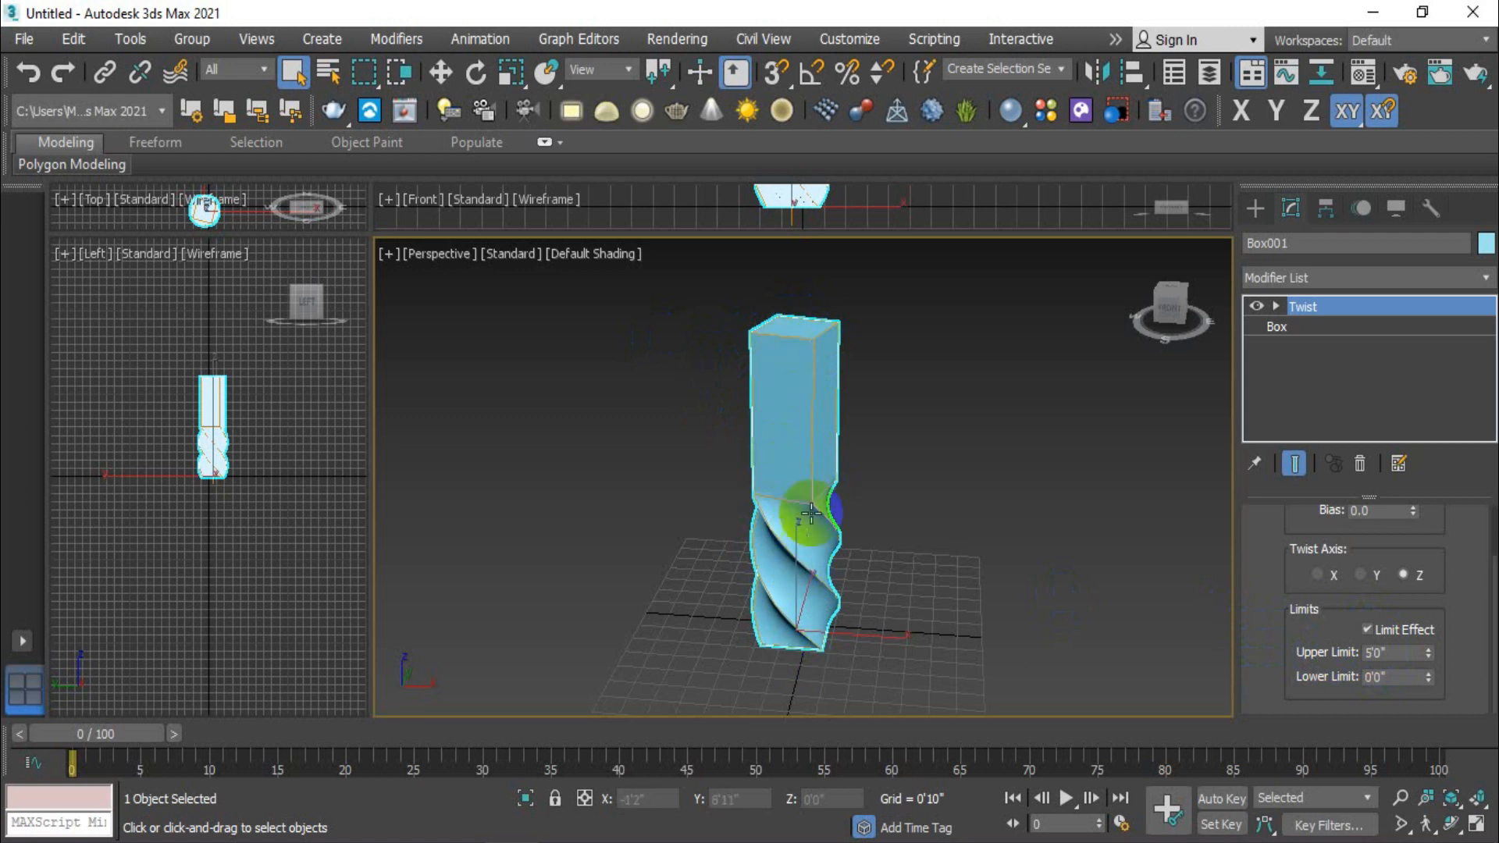
- Try a twist upper limit of 7'8", check the base box's dimensions, and set the upper limit to 7'6"
{"action": "left_click_drag", "start_coordinate": [1430, 656], "coordinate": [1424, 587]}
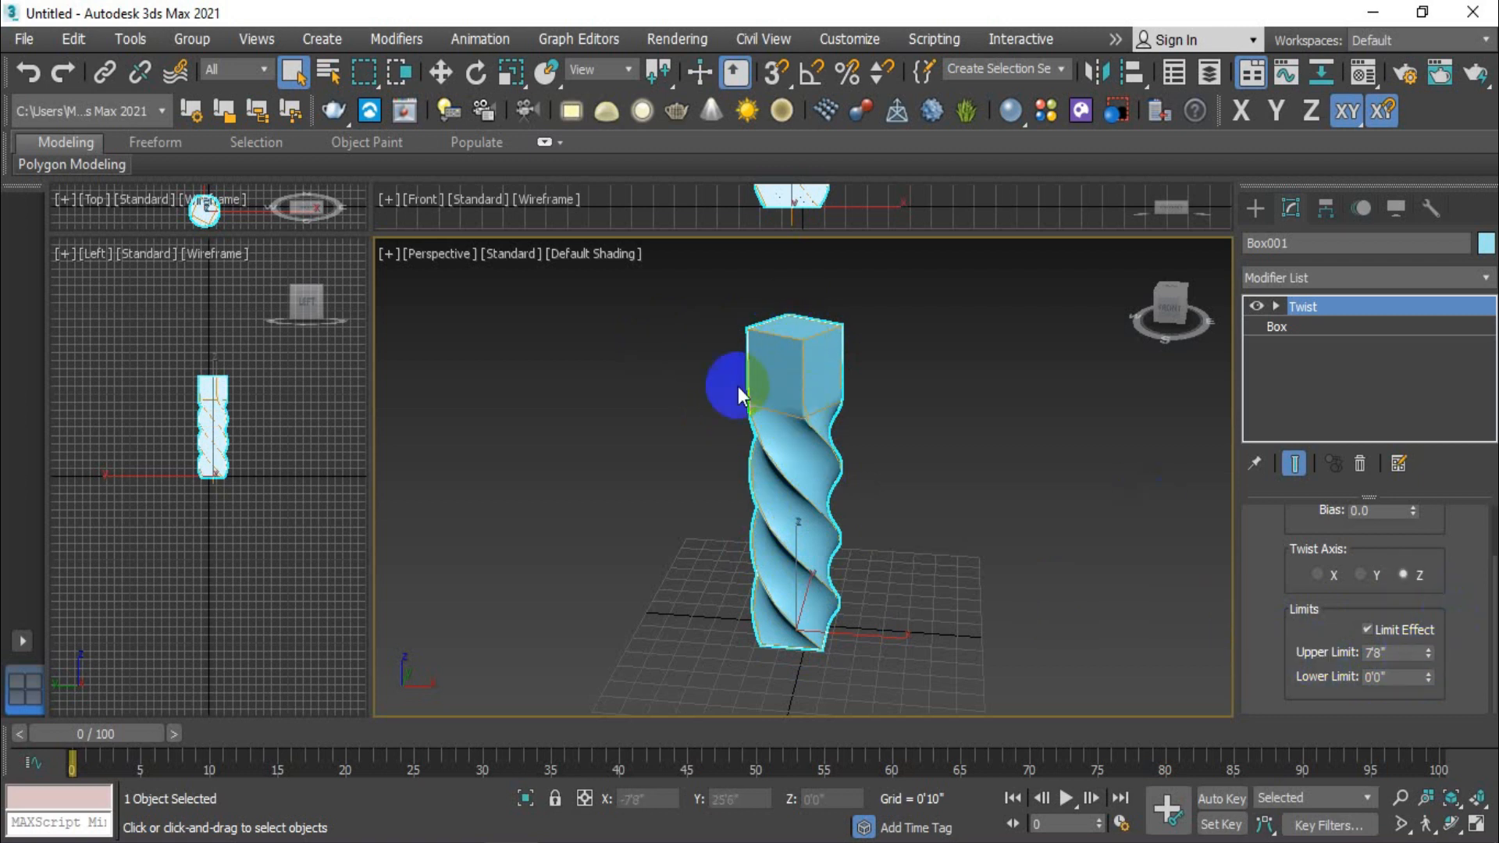
{"action": "left_click", "coordinate": [1342, 328]}
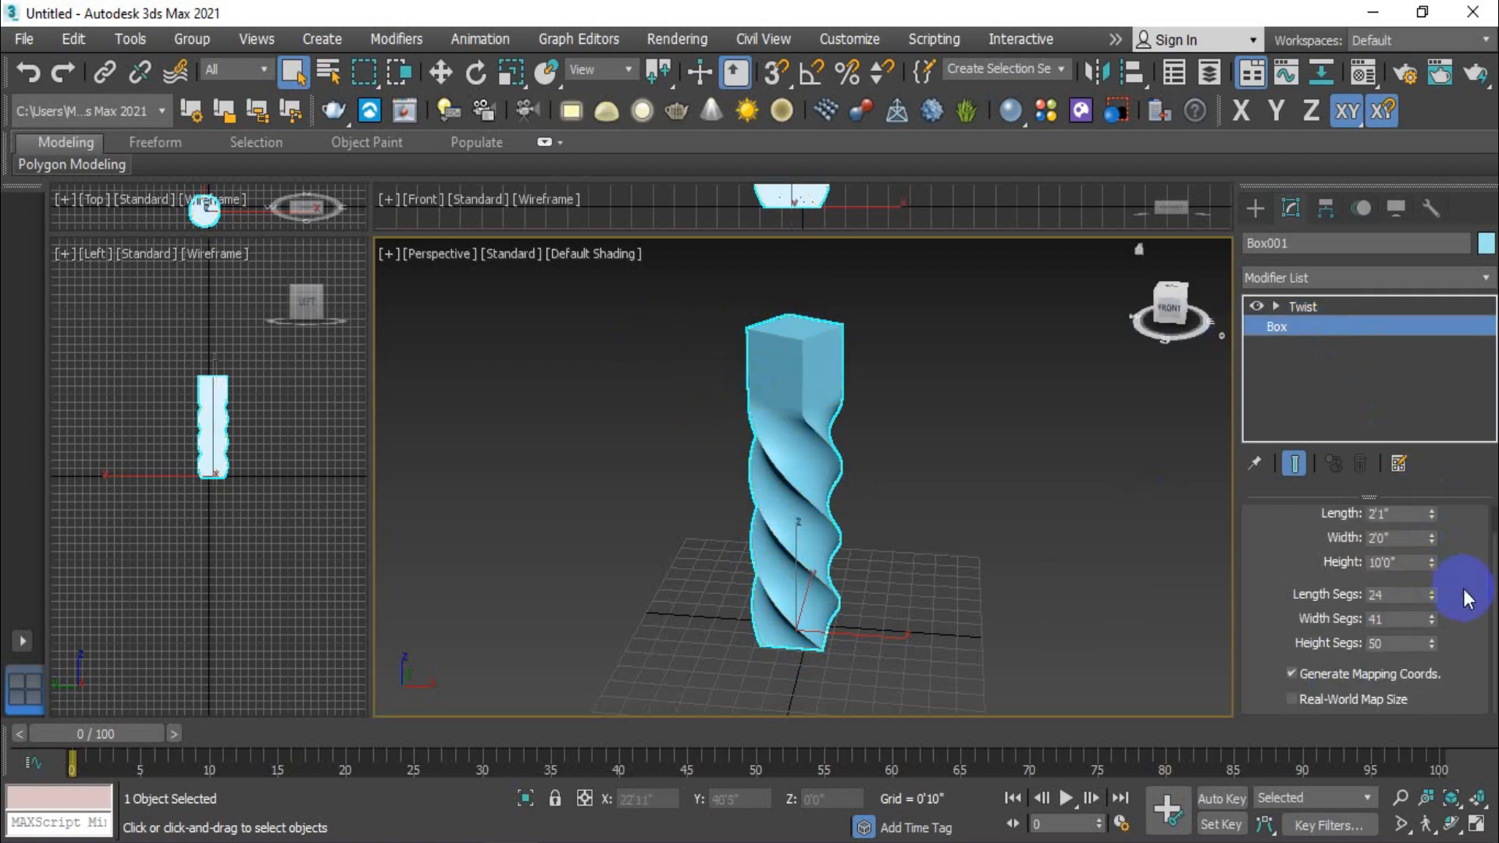
{"action": "left_click", "coordinate": [1360, 308]}
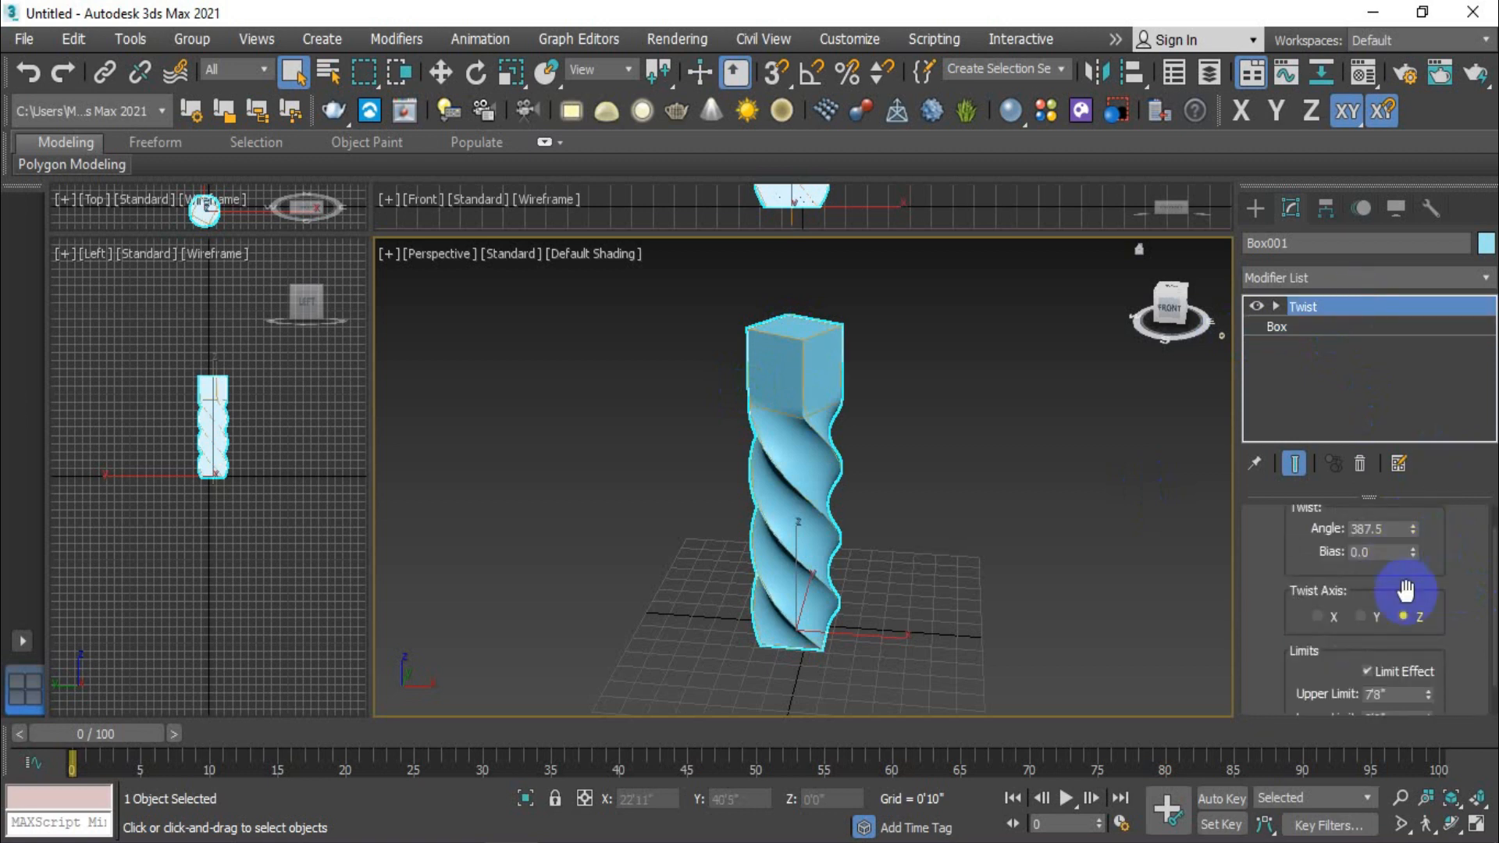
{"action": "scroll", "coordinate": [1469, 662], "scroll_direction": "down", "scroll_amount": 2}
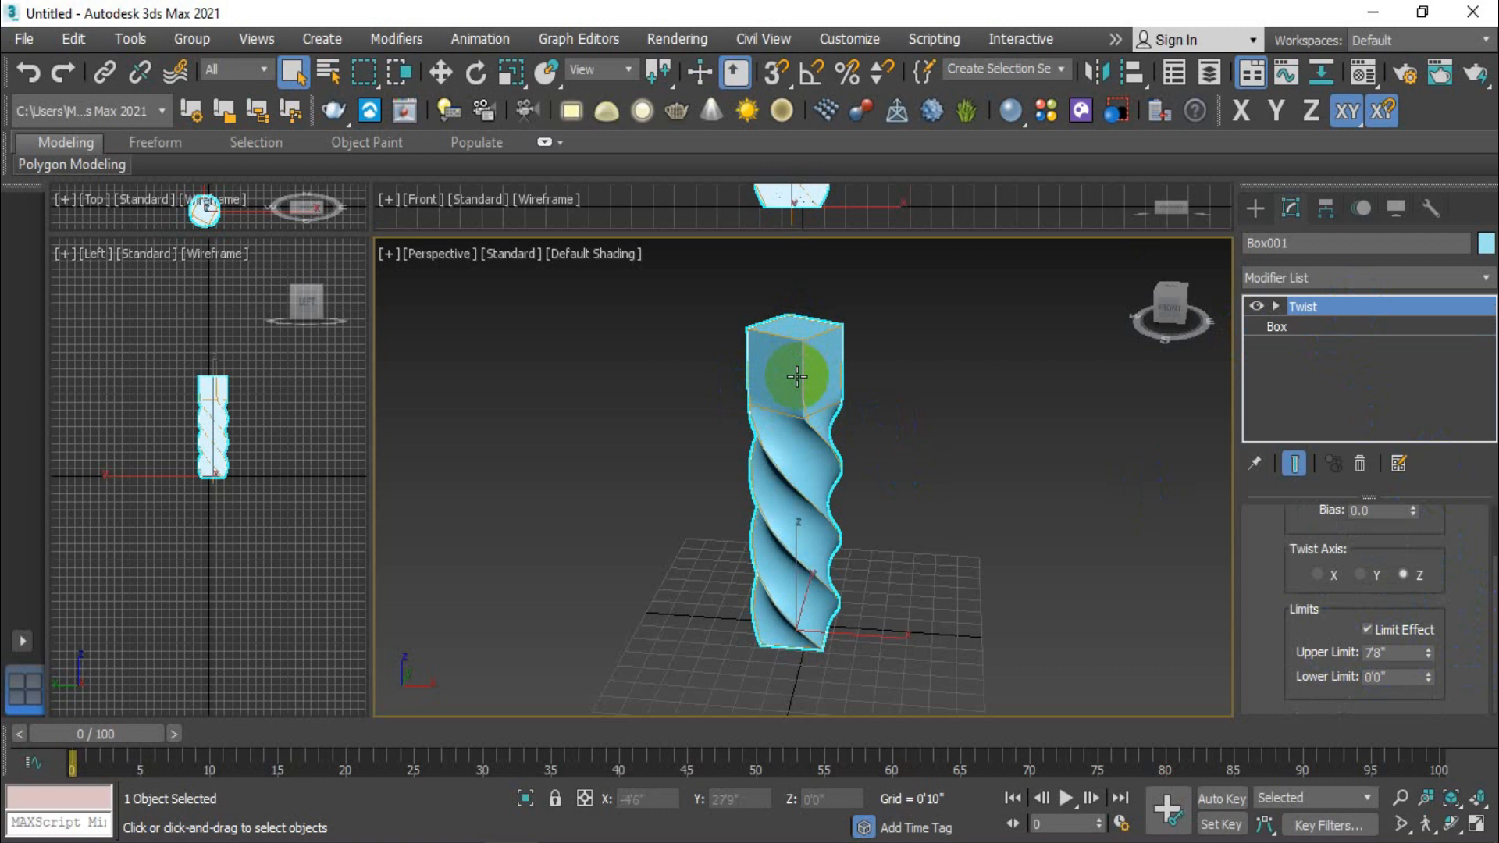
{"action": "mouse_move", "coordinate": [1428, 652]}
{"action": "left_mouse_down"}
{"action": "mouse_move", "coordinate": [1432, 610]}
{"action": "mouse_move", "coordinate": [1440, 653]}
{"action": "left_mouse_up"}
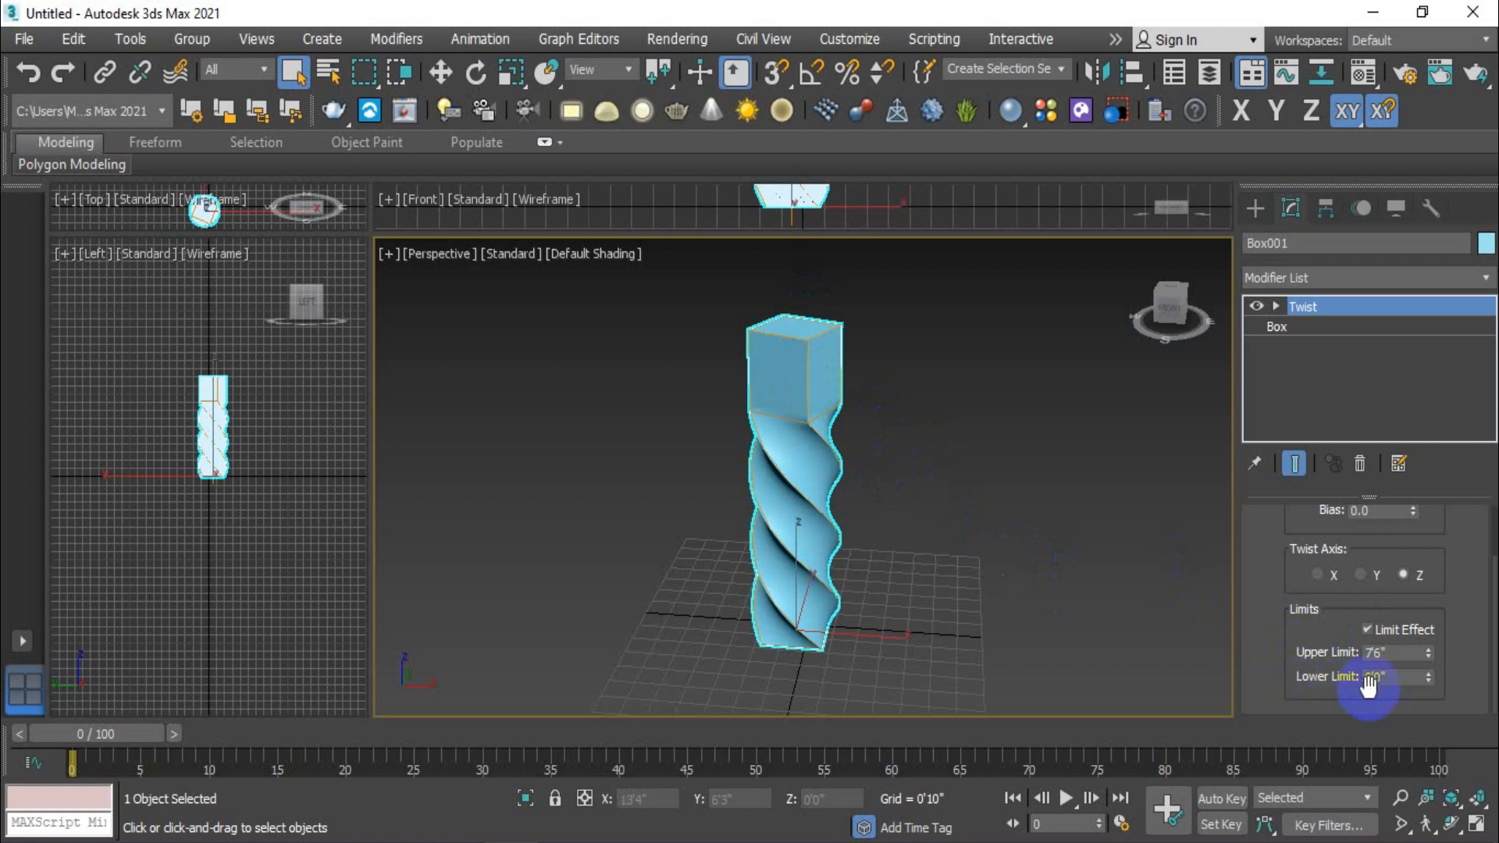
- Raise the twist's lower limit to 2'6" so the column's base stays straight
{"action": "left_click_drag", "start_coordinate": [1429, 658], "coordinate": [67, 631]}
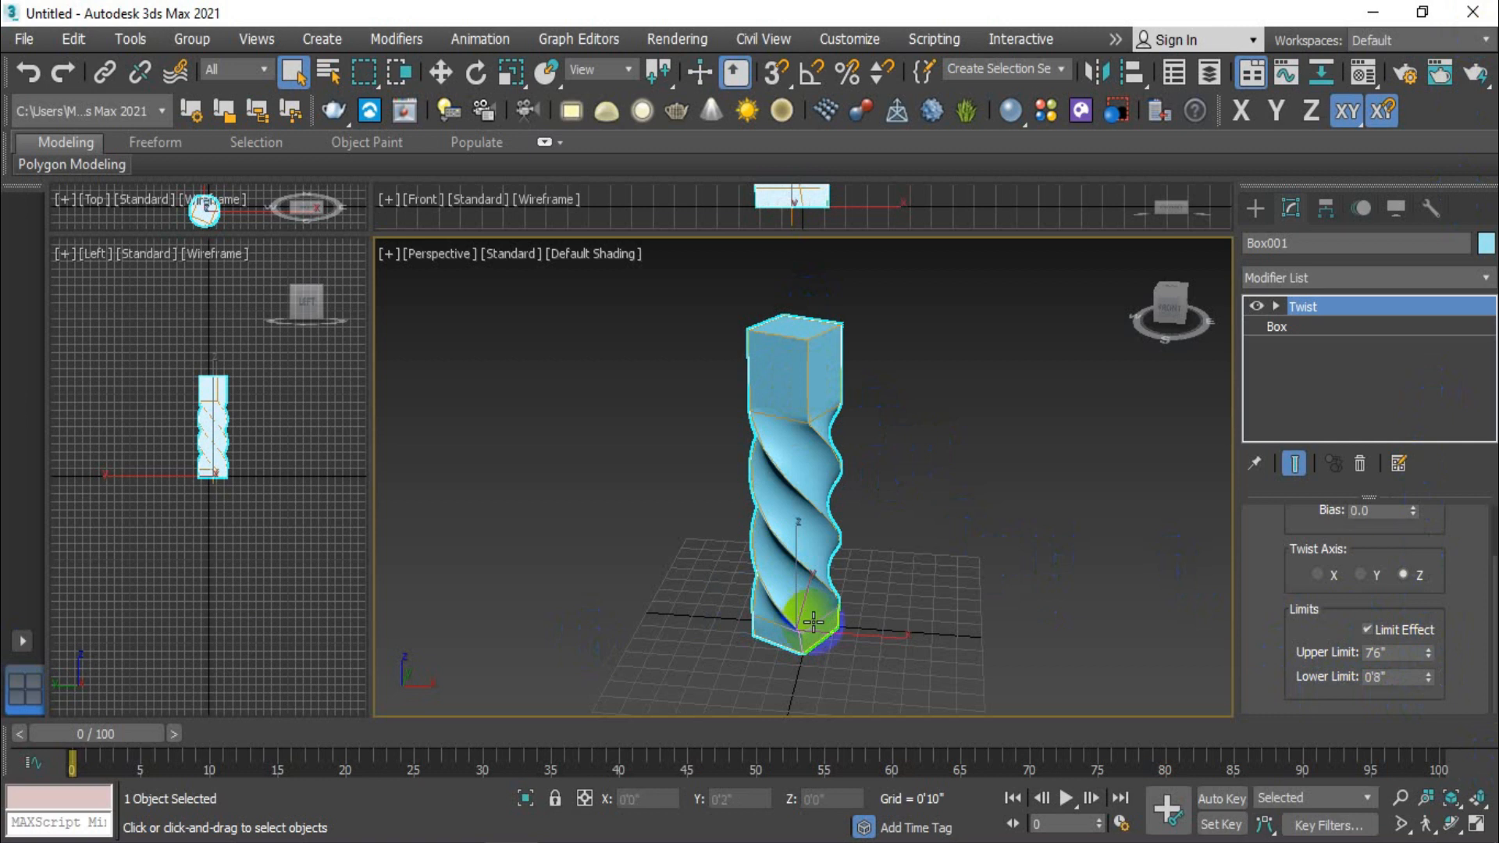
{"action": "scroll", "coordinate": [809, 612], "scroll_direction": "up", "scroll_amount": 3}
{"action": "left_click_drag", "start_coordinate": [1428, 678], "coordinate": [1441, 361]}
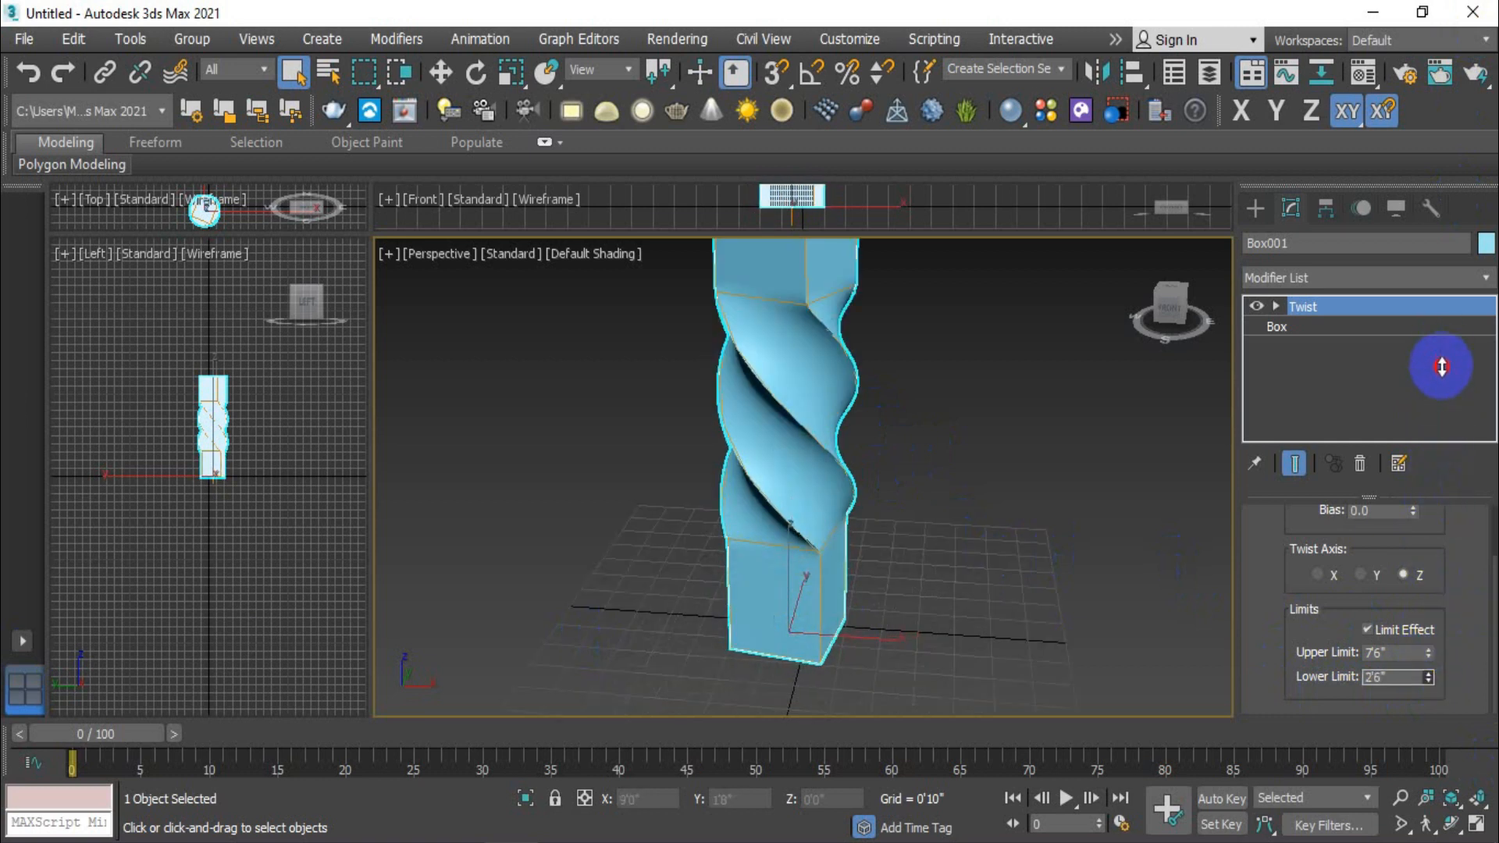
{"action": "scroll", "coordinate": [710, 626], "scroll_direction": "down", "scroll_amount": 3}
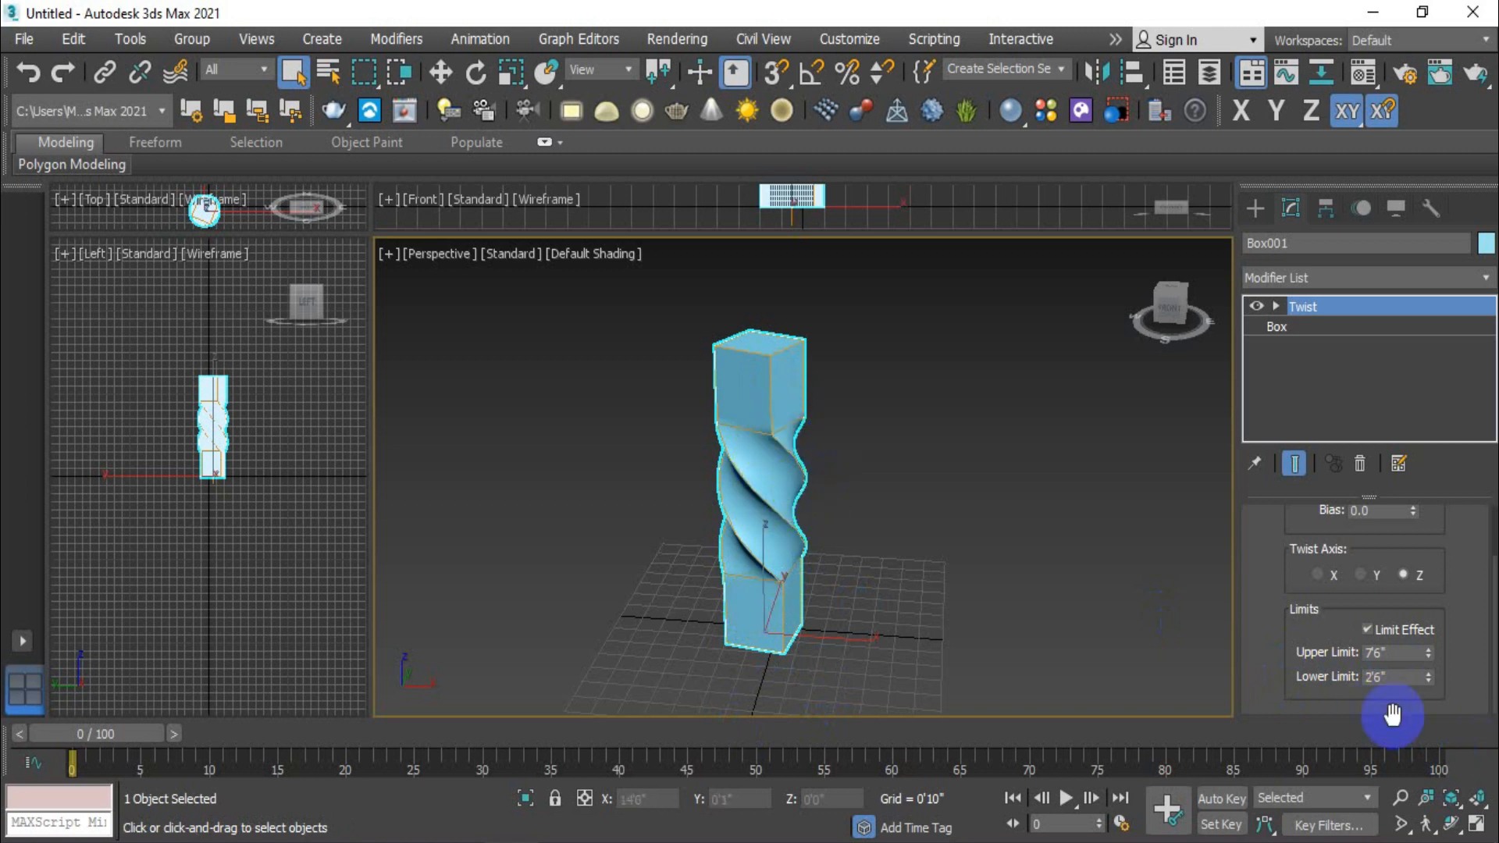
- Turn the twist's limit effect off and back on to compare the column with and without limits
{"action": "left_click", "coordinate": [1364, 628]}
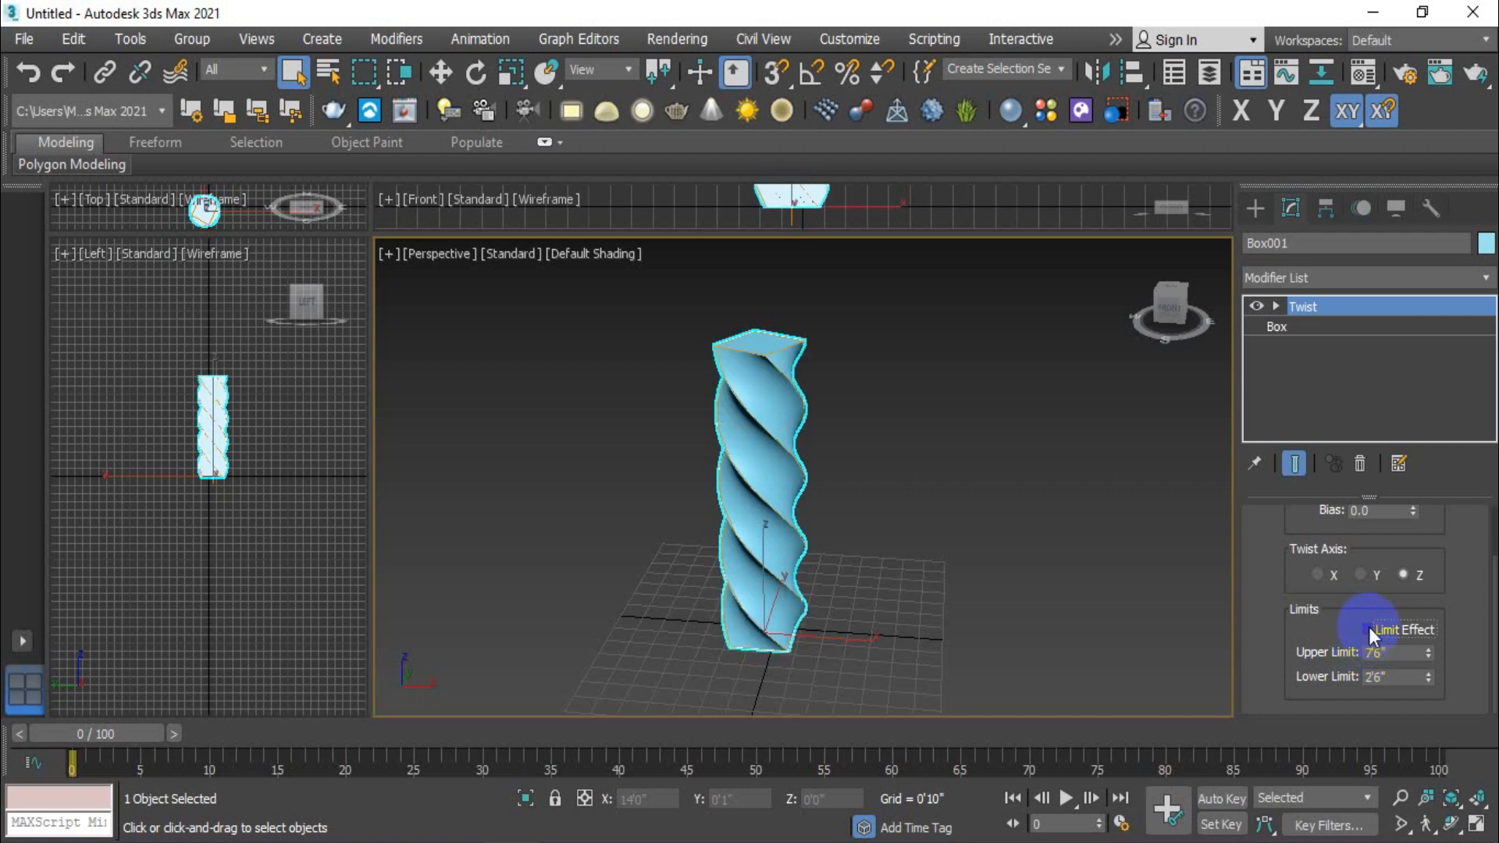
{"action": "left_click", "coordinate": [1366, 629]}
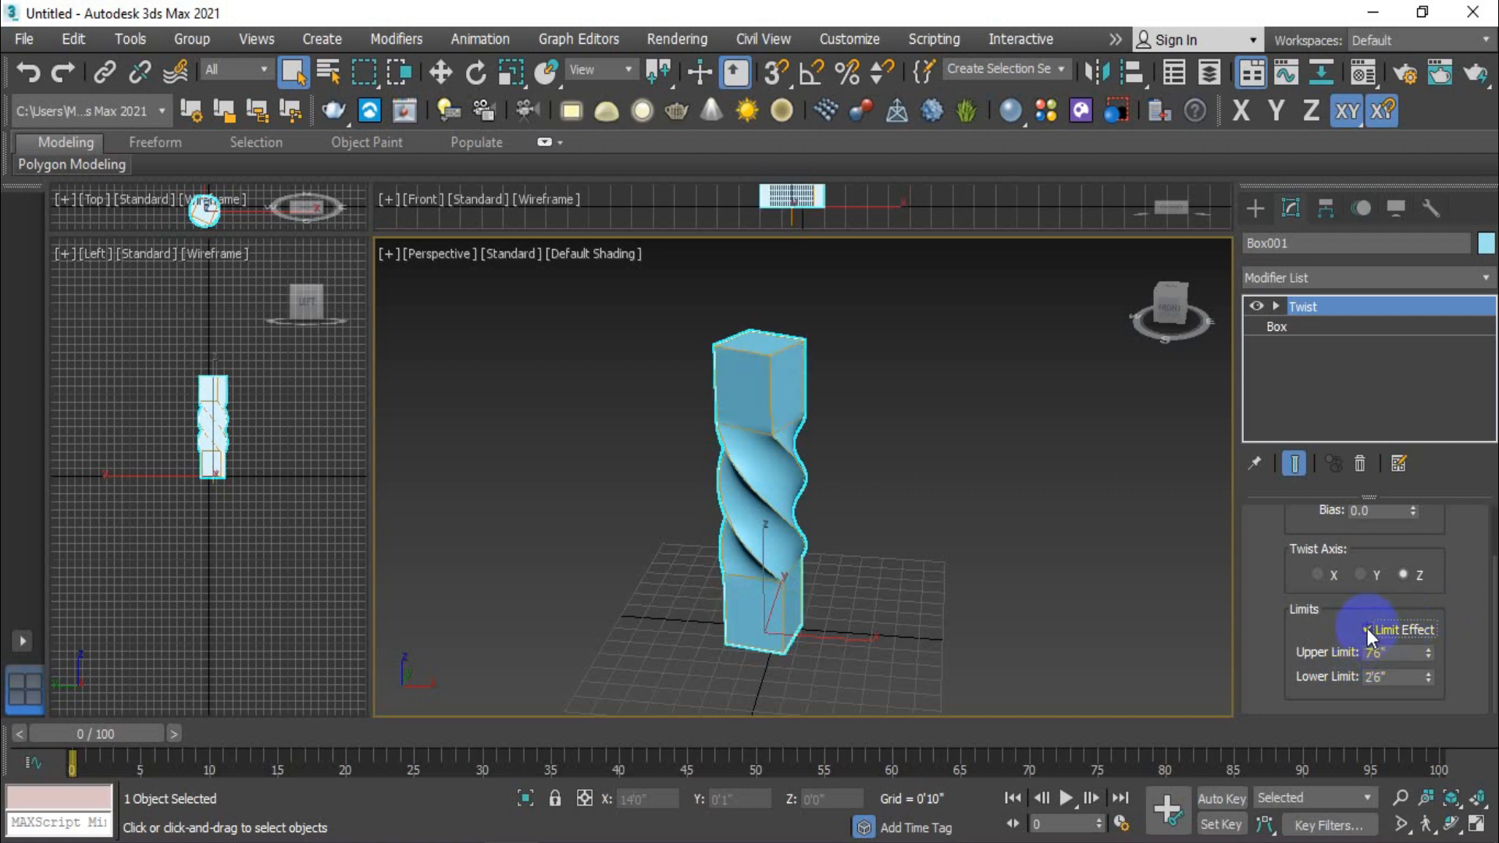
{"action": "scroll", "coordinate": [1250, 622], "scroll_direction": "up", "scroll_amount": 3}
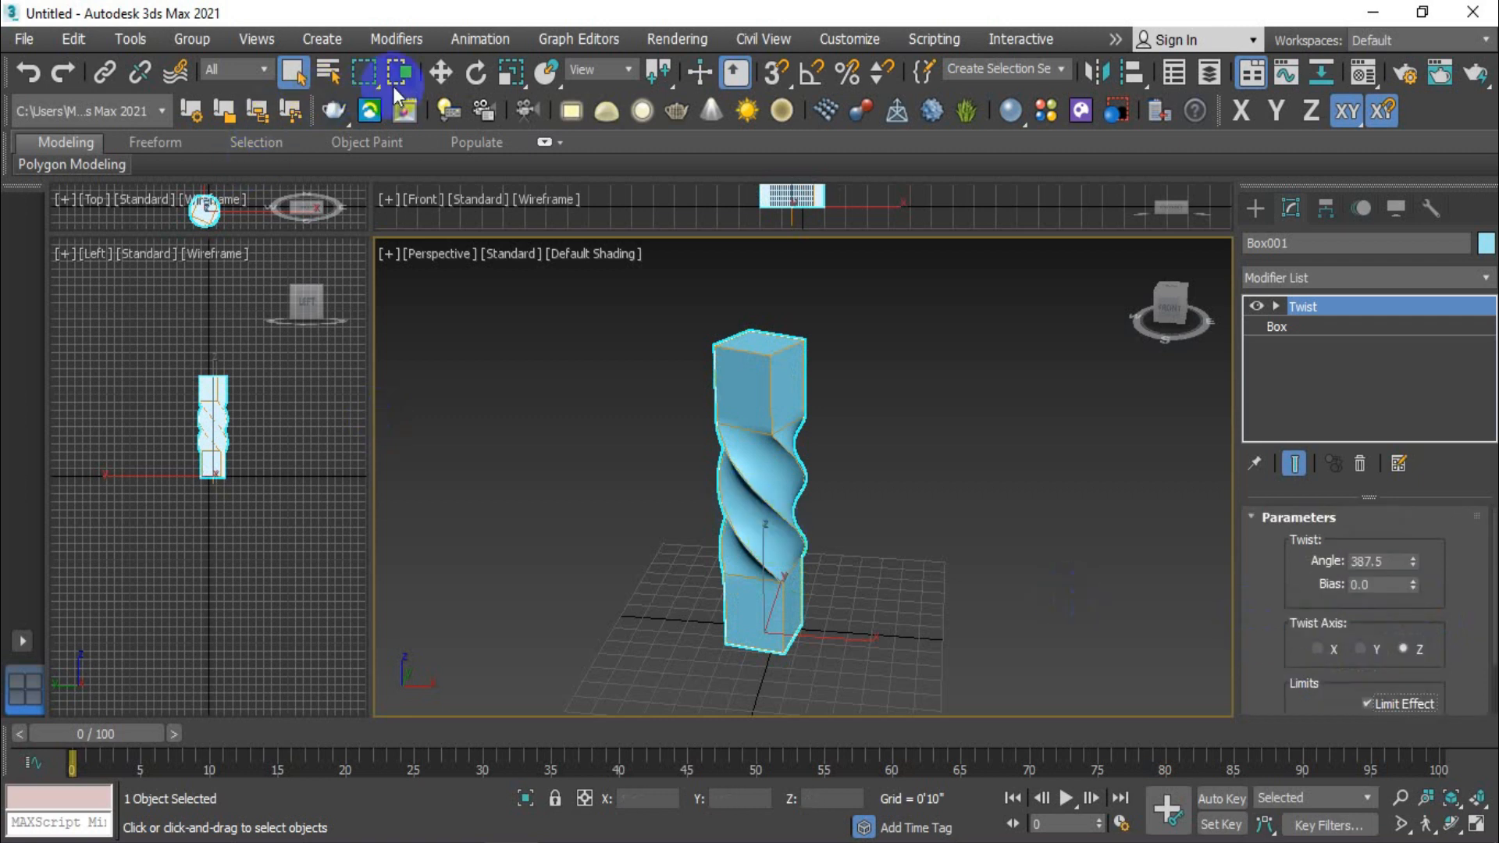
- Examine the column's straight ends and twisted middle section from several sides in the perspective view
{"action": "left_click", "coordinate": [1276, 328]}
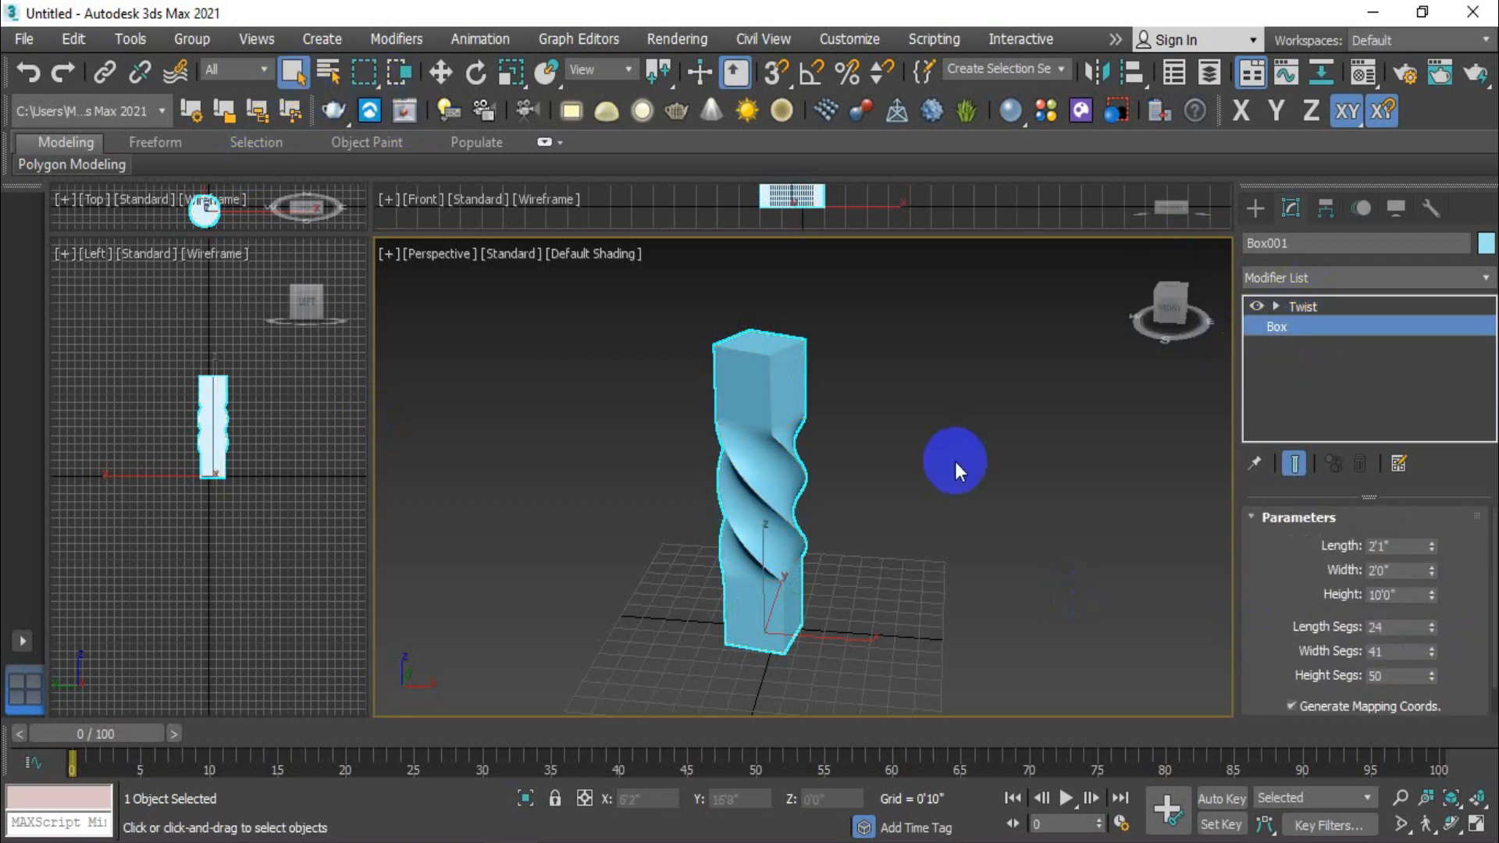
{"action": "left_click", "coordinate": [954, 461]}
{"action": "left_click", "coordinate": [777, 558]}
{"action": "mouse_move", "coordinate": [915, 622]}
{"action": "middle_mouse_down", "text": "alt"}
{"action": "mouse_move", "coordinate": [868, 617]}
{"action": "mouse_move", "coordinate": [854, 594]}
{"action": "mouse_move", "coordinate": [936, 606]}
{"action": "middle_mouse_up", "text": "alt"}
{"action": "middle_click_drag", "start_coordinate": [776, 469], "coordinate": [850, 454], "text": "alt"}
{"action": "middle_click_drag", "start_coordinate": [791, 599], "coordinate": [703, 576], "text": "alt"}
{"action": "left_click", "coordinate": [831, 523]}
{"action": "scroll", "coordinate": [831, 523], "scroll_direction": "up", "scroll_amount": 3}
{"action": "left_click", "coordinate": [808, 630]}
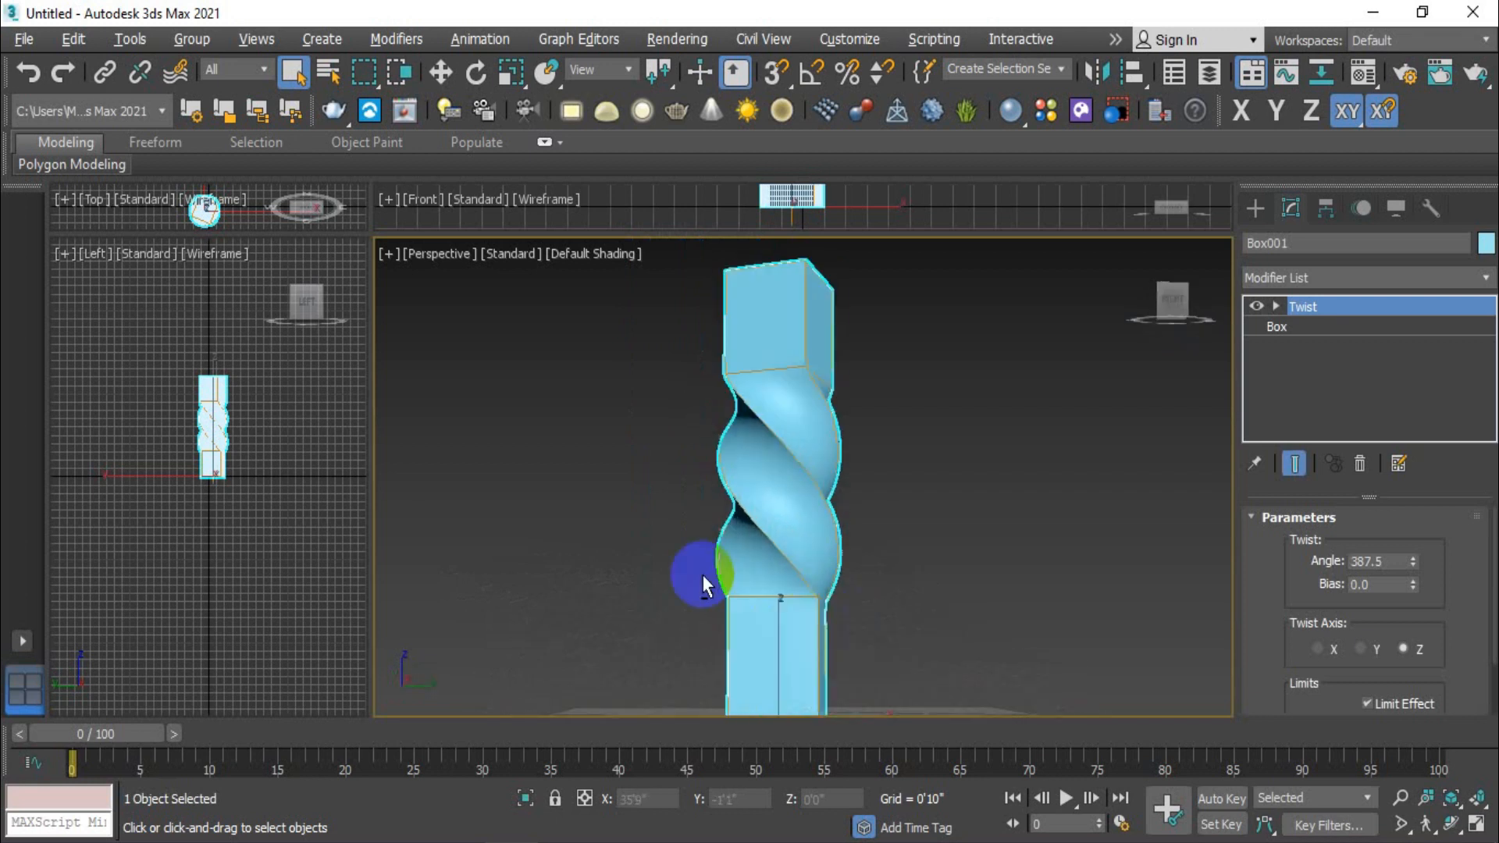
{"action": "scroll", "coordinate": [869, 596], "scroll_direction": "down", "scroll_amount": 3}
{"action": "middle_click_drag", "start_coordinate": [873, 606], "coordinate": [786, 546], "text": "alt"}
{"action": "scroll", "coordinate": [784, 540], "scroll_direction": "up", "scroll_amount": 3}
{"action": "mouse_move", "coordinate": [870, 470]}
{"action": "middle_mouse_down"}
{"action": "mouse_move", "coordinate": [878, 513]}
{"action": "mouse_move", "coordinate": [878, 495]}
{"action": "middle_mouse_up"}
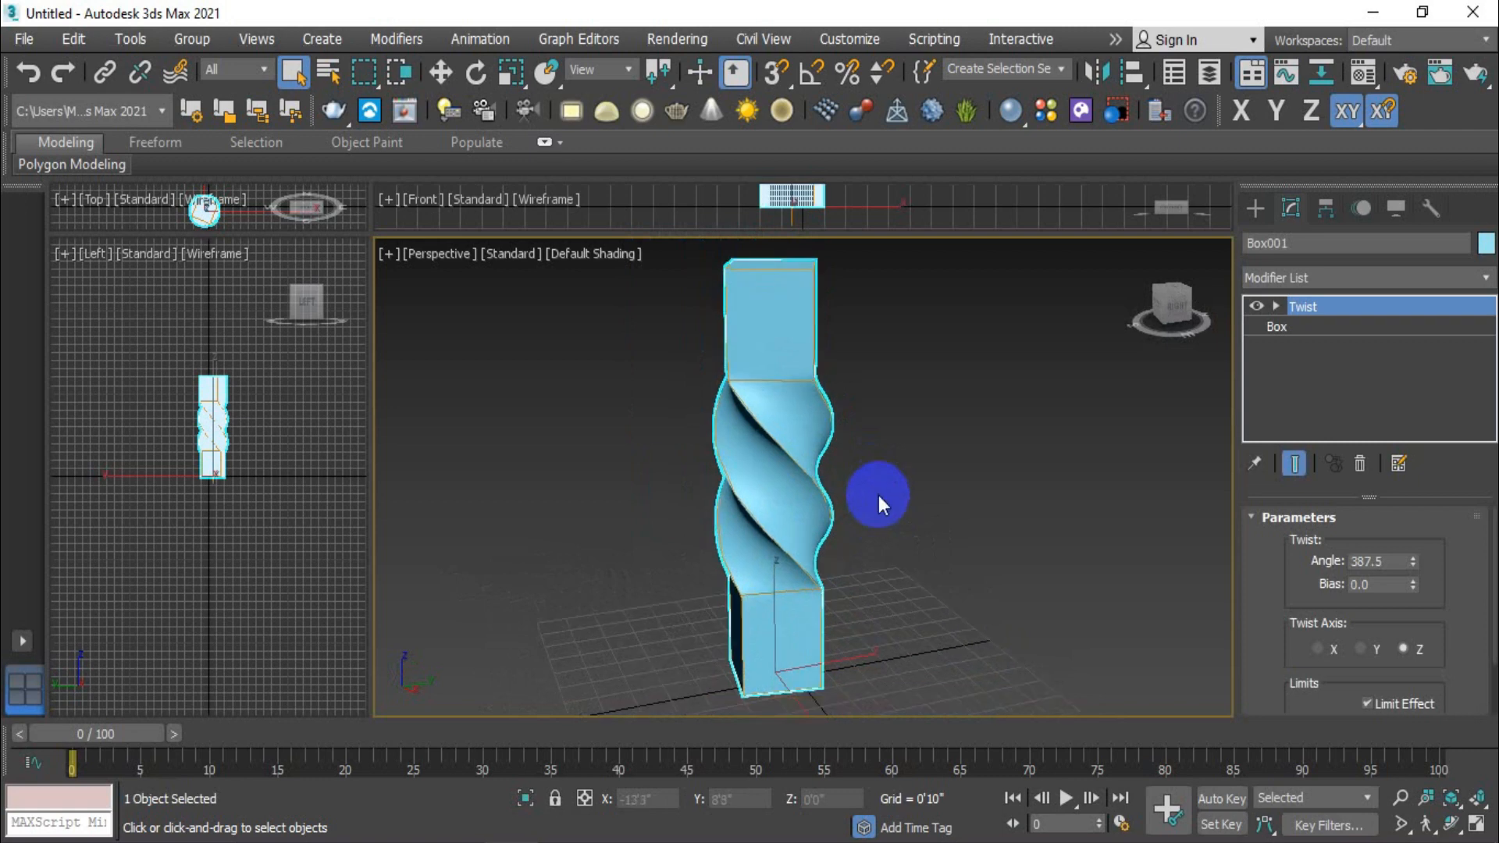